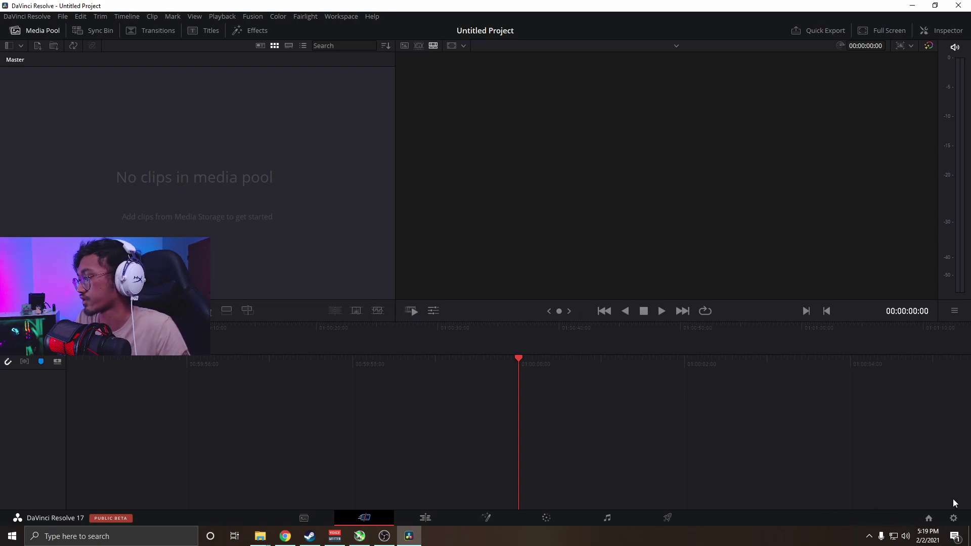
- Set the project timeline resolution to 1080 x 1920 at 60 fps in Project Settings
left_click(954, 518)
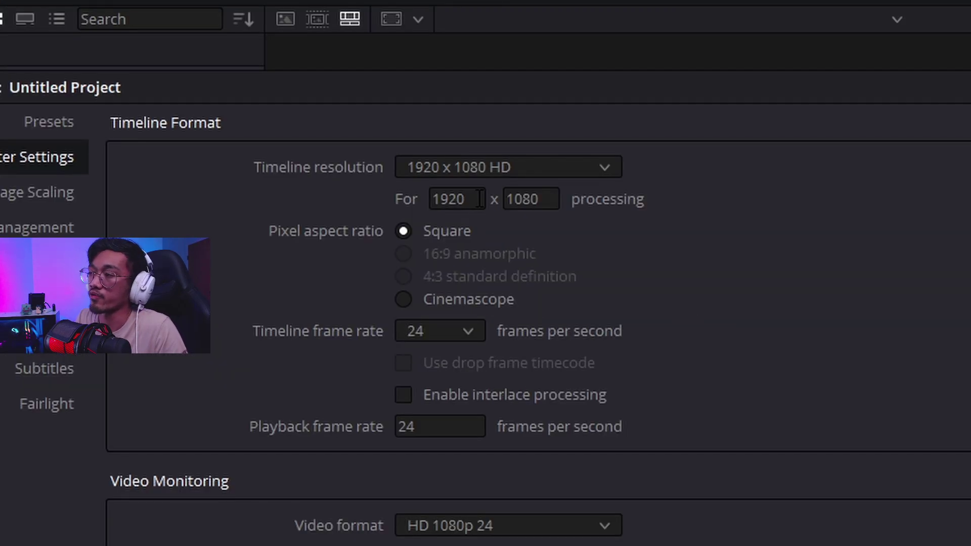
left_click_drag(488, 127, 426, 119)
type("1080")
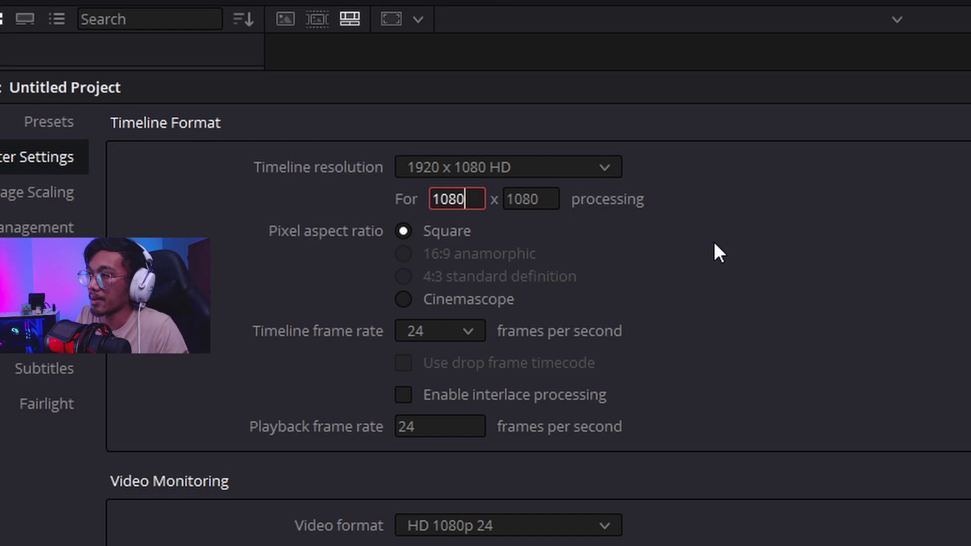
key("Tab")
type("1920")
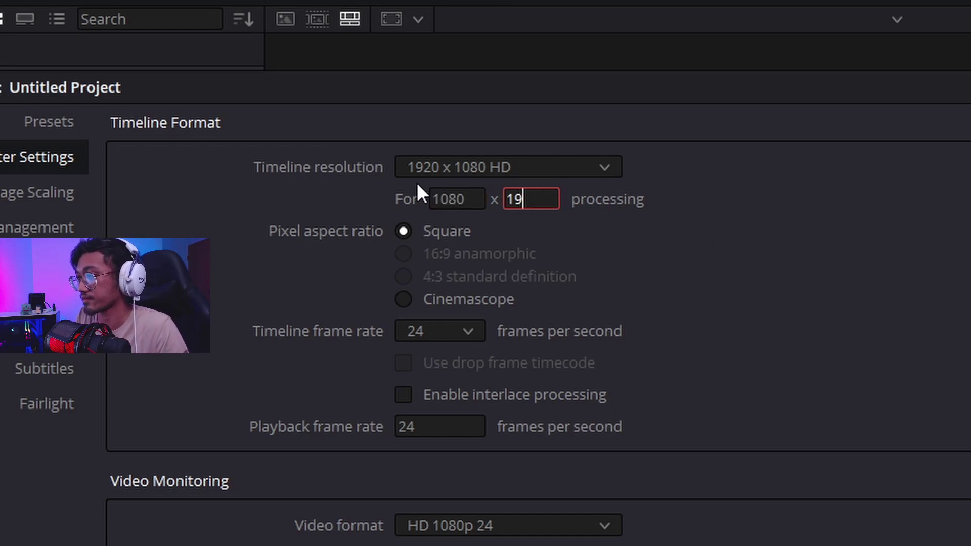
left_click(929, 305)
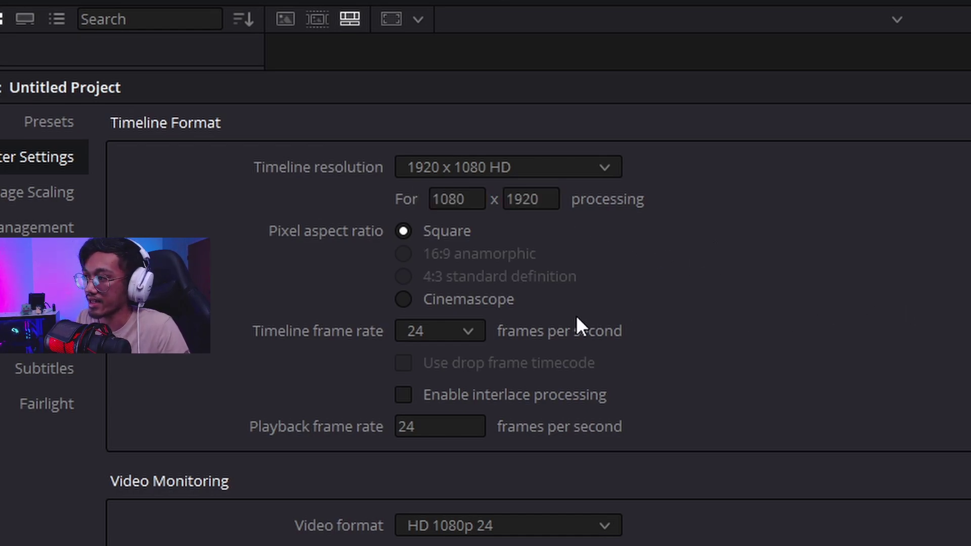
left_click(467, 331)
scroll(435, 445, "down", 1)
left_click(429, 545)
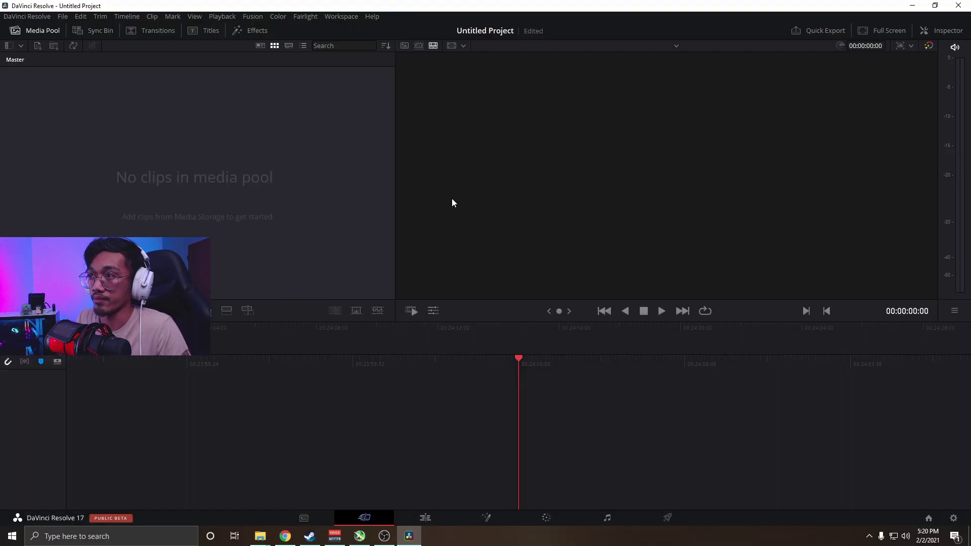
- Import the replay from the OBS Recording folder into the Media Pool and drop it onto Timeline 1
mouse_move(260, 536)
left_click(230, 490)
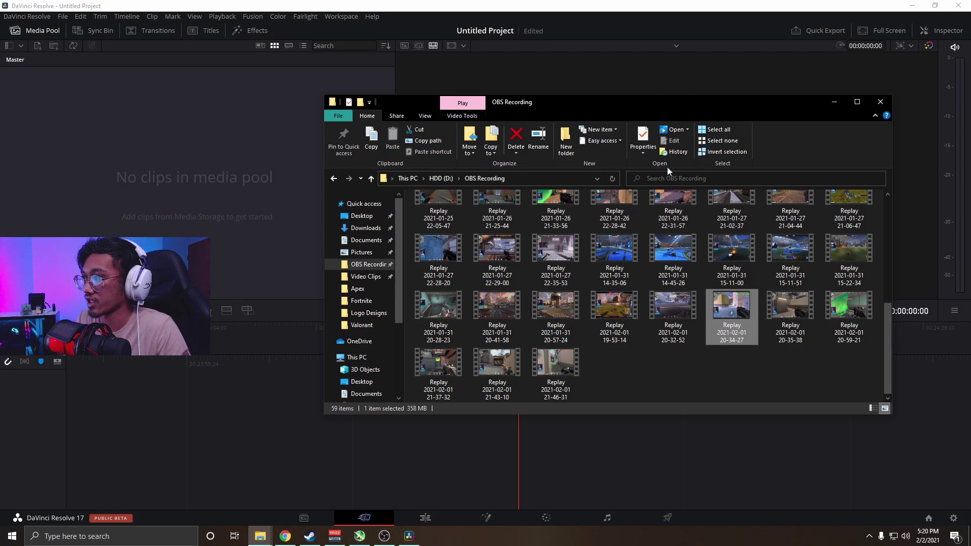
left_click_drag(656, 104, 715, 90)
left_click_drag(790, 297, 132, 171)
left_click(298, 408)
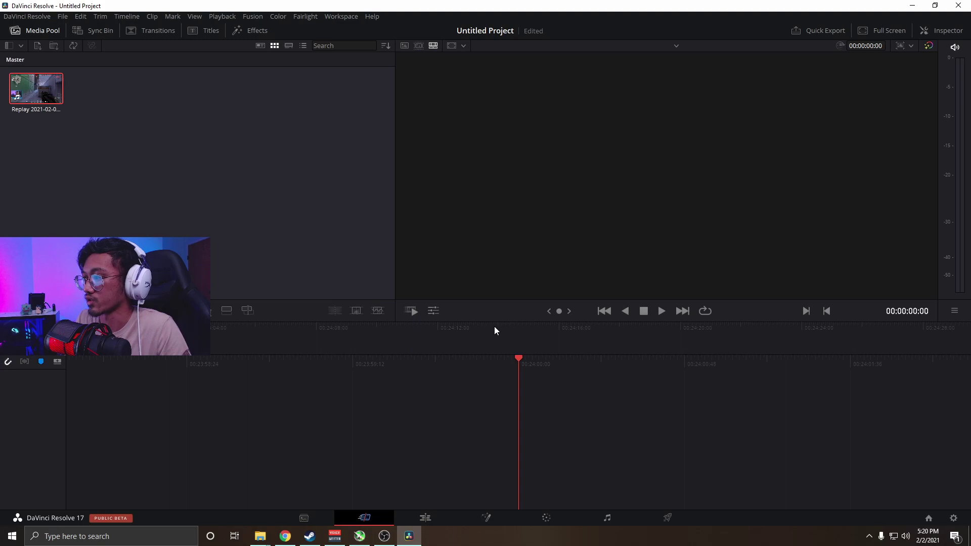
left_click_drag(32, 92, 545, 443)
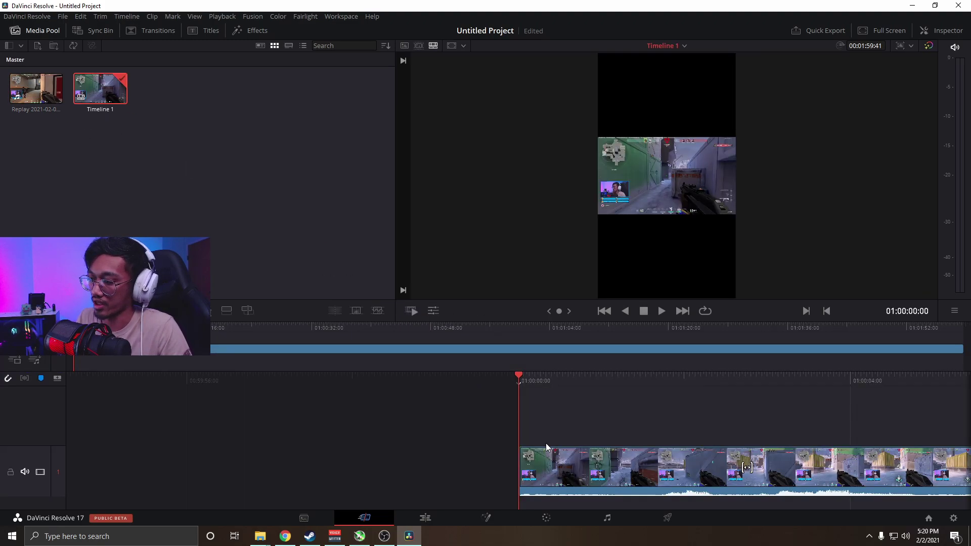
- Add three more copies of the replay on tracks above V1, then switch to the Edit page
left_click(424, 516)
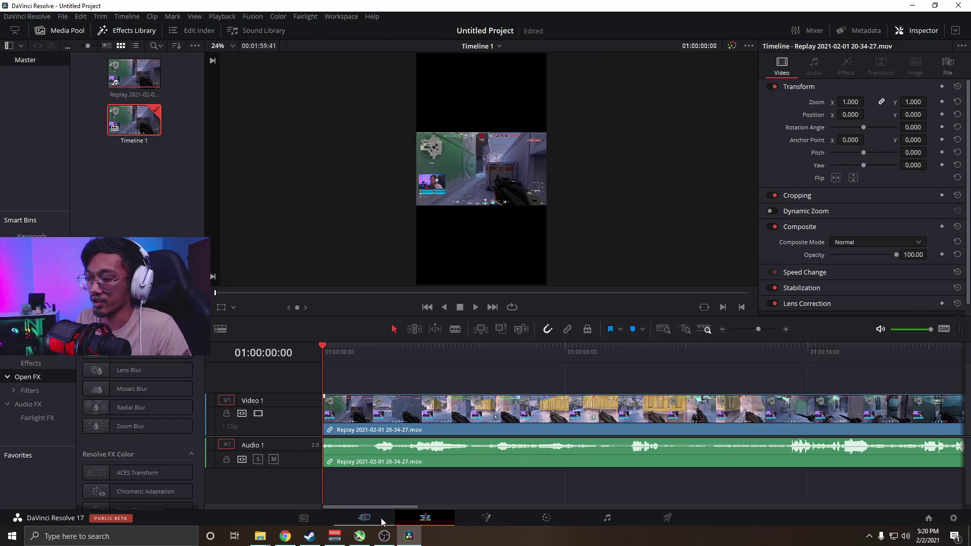
left_click(382, 520)
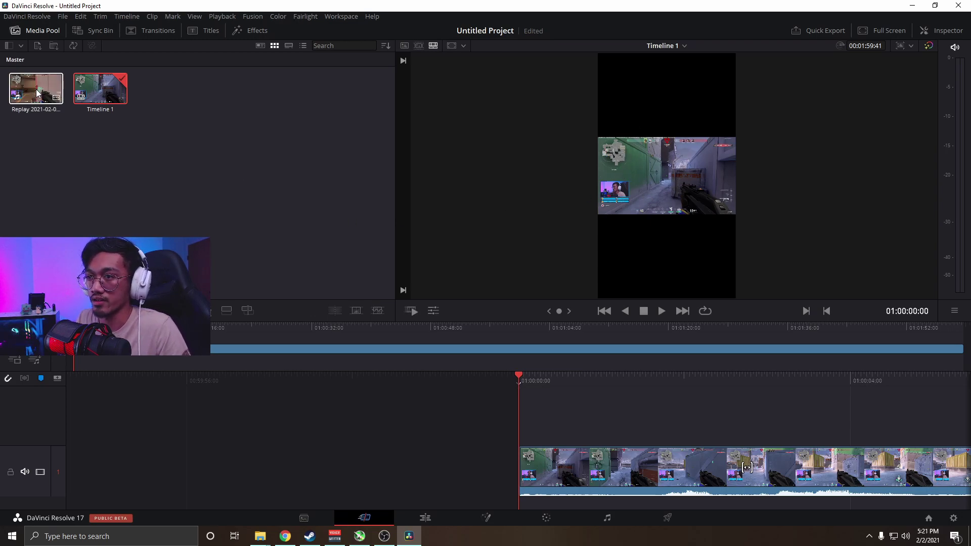
left_click_drag(37, 91, 518, 416)
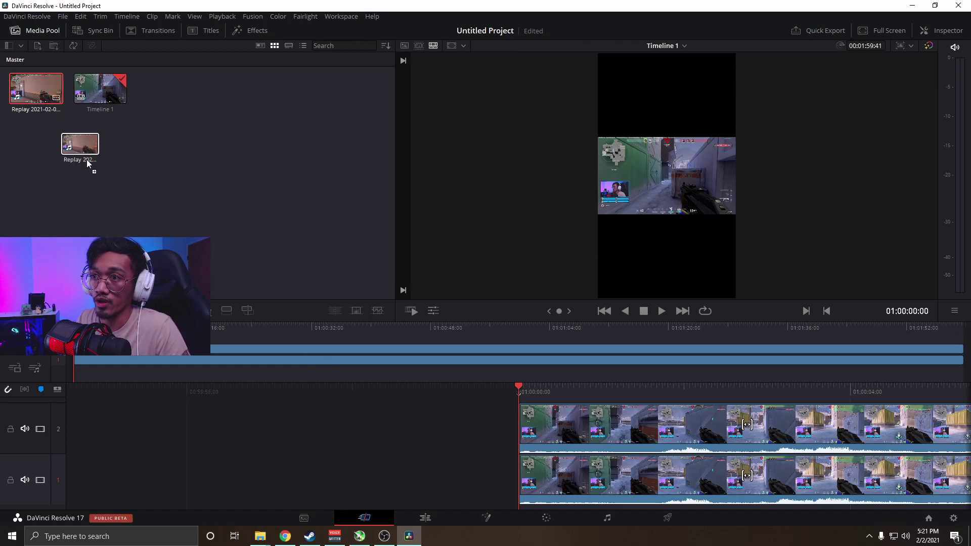
left_click_drag(76, 339, 76, 339)
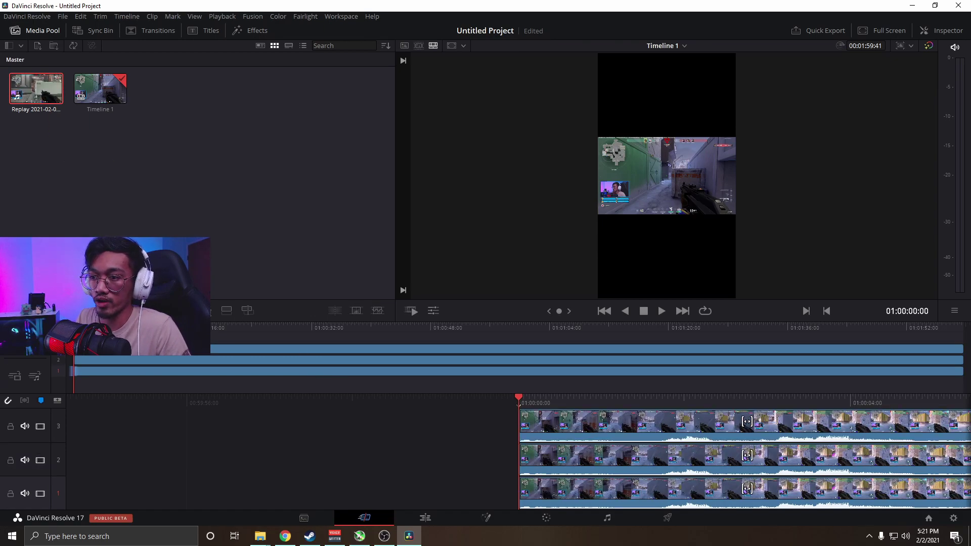
left_click_drag(37, 90, 76, 338)
key("F12")
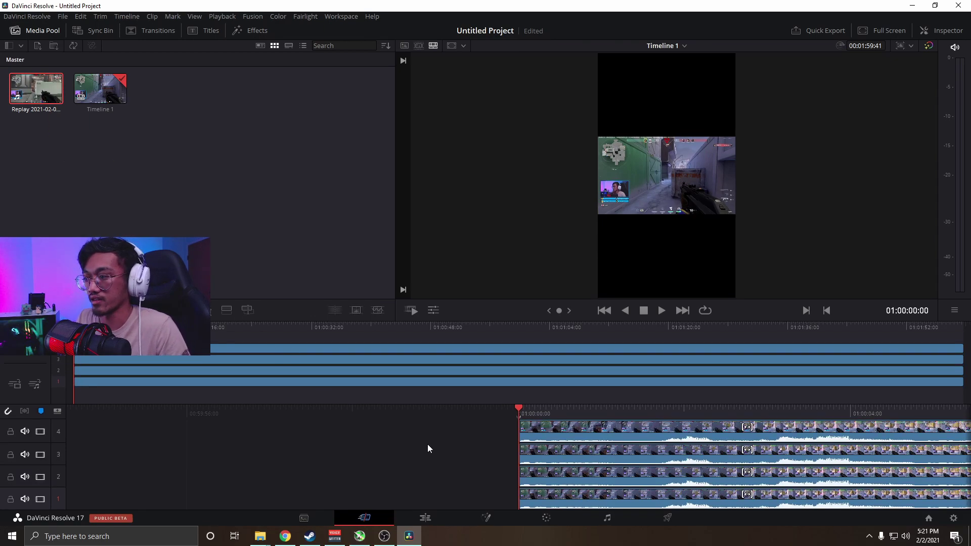
left_click(427, 517)
scroll(490, 403, "down", 3)
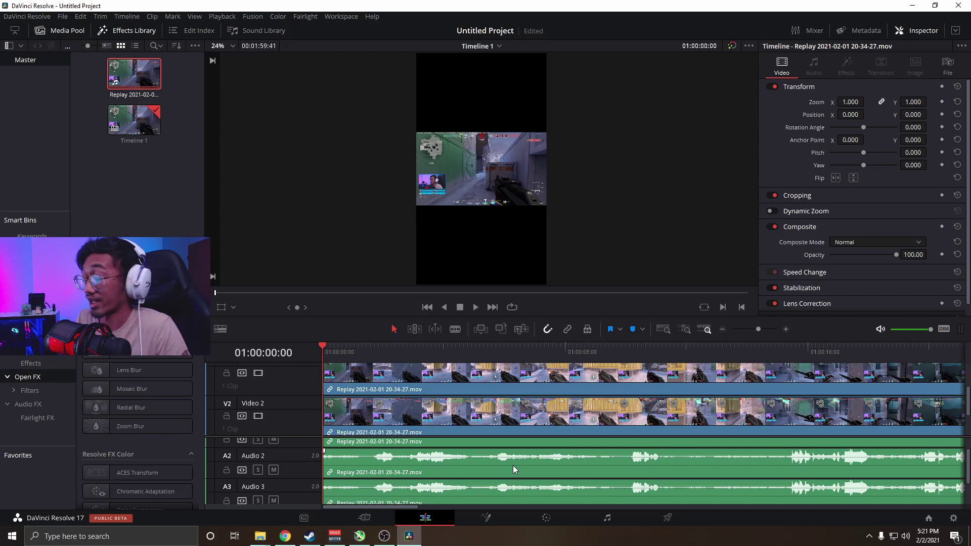
- Delete the duplicate audio clips on A4, A3 and A2
scroll(513, 465, "down", 1)
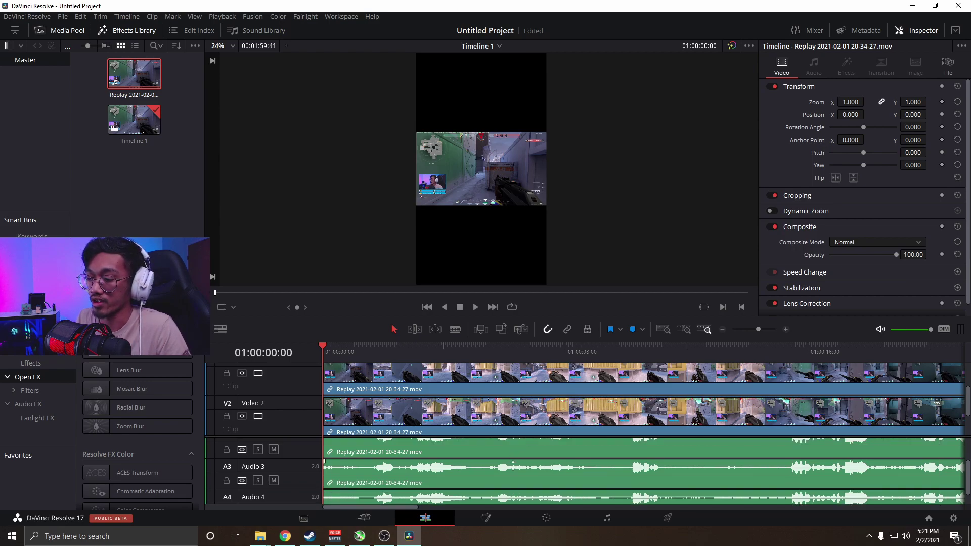
left_click(520, 483)
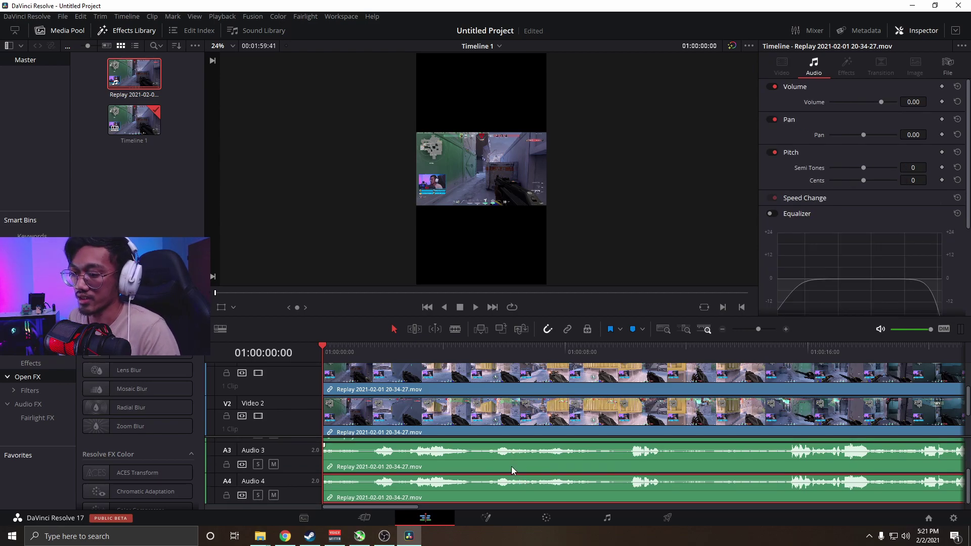
key("Delete")
left_click(475, 453)
key("Delete")
scroll(484, 444, "up", 2)
left_click(493, 479)
key("Delete")
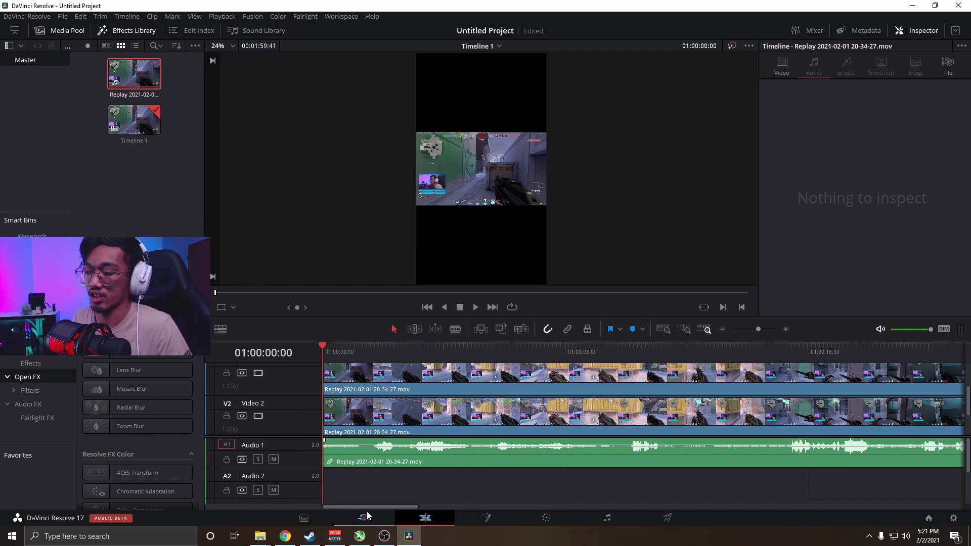
- Name the video tracks 'backgroung' (V1), 'gameplay' (V2), 'webcam' (V3) and 'ki' (V4)
scroll(365, 402, "down", 2)
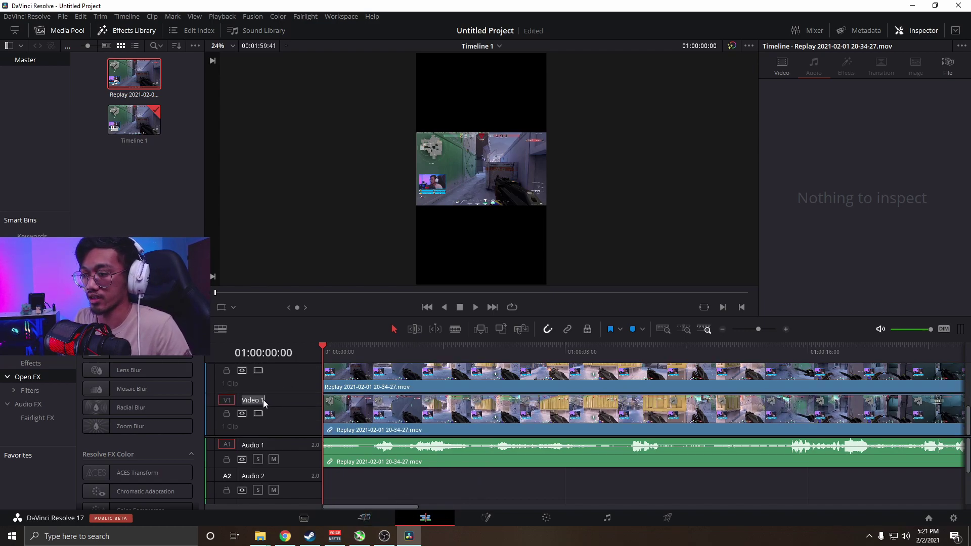
type("bac")
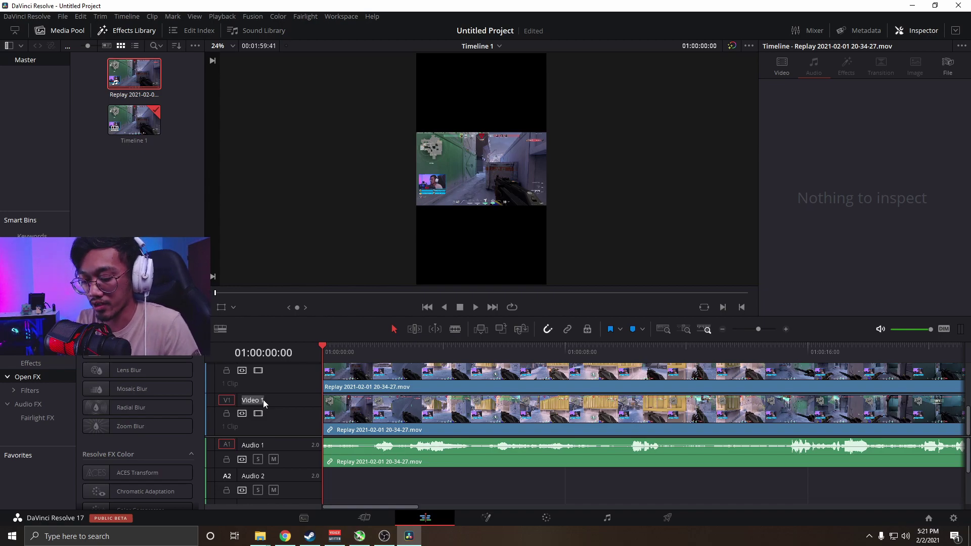
type("kgroung")
scroll(252, 377, "up", 1)
double_click(253, 377)
type("ga")
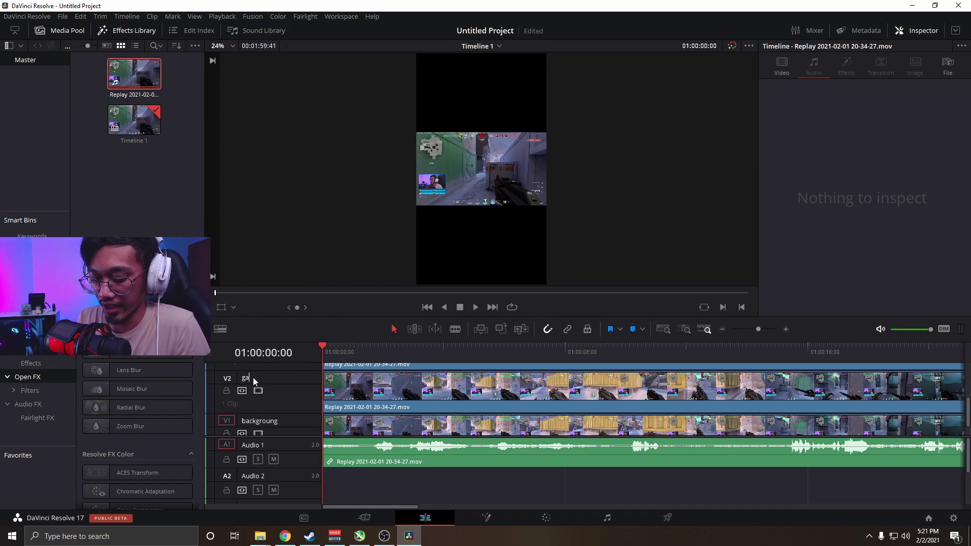
type("meplay")
scroll(267, 393, "up", 1)
double_click(262, 384)
type("webcam")
scroll(262, 384, "up", 1)
double_click(256, 369)
type("ki")
scroll(420, 406, "down", 2)
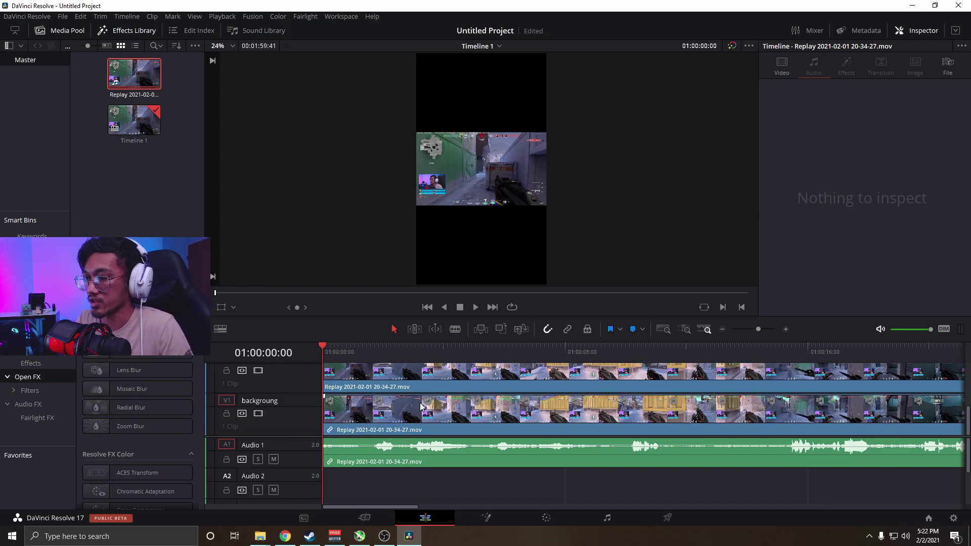
- Correct the V1 track name from 'backgroung' to 'background'
left_click(274, 402)
key("BackSpace")
type("d")
left_click(350, 411)
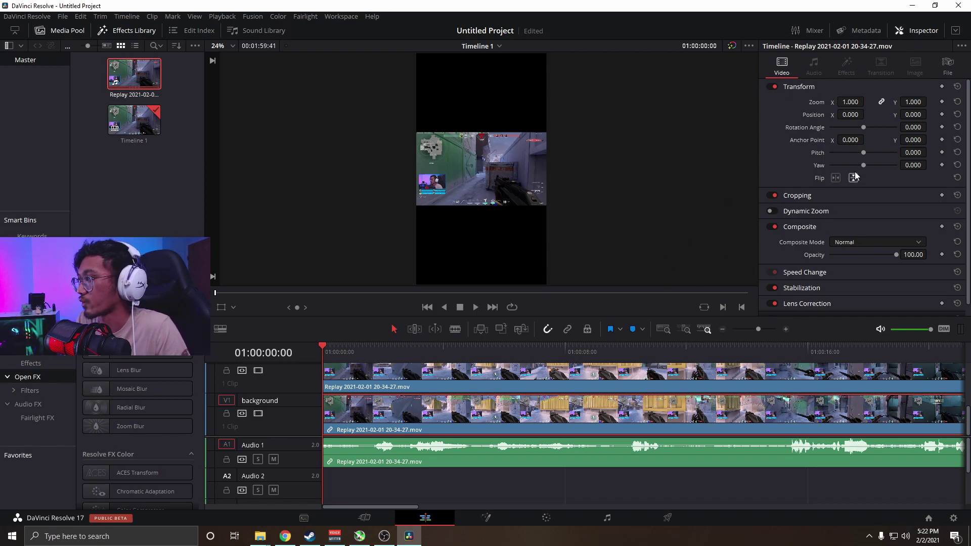
- Zoom the V1 background clip to 3.19 and add a Gaussian Blur with 0.666 strength
left_click_drag(849, 101, 866, 101)
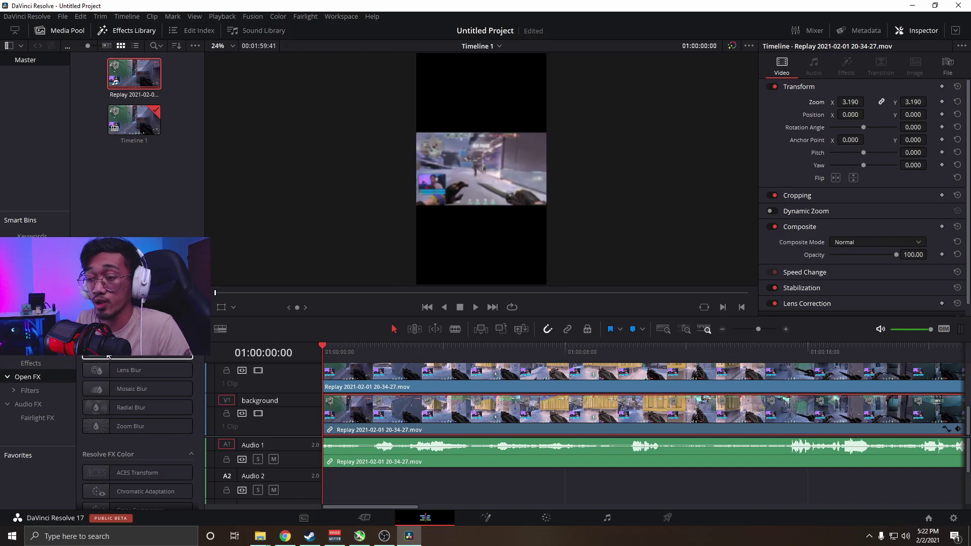
left_click_drag(110, 357, 363, 413)
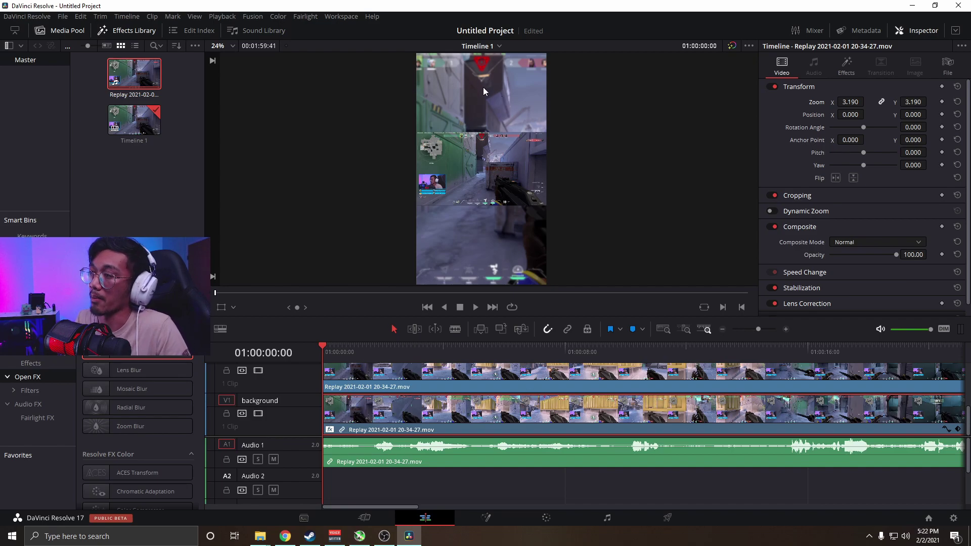
left_click(845, 68)
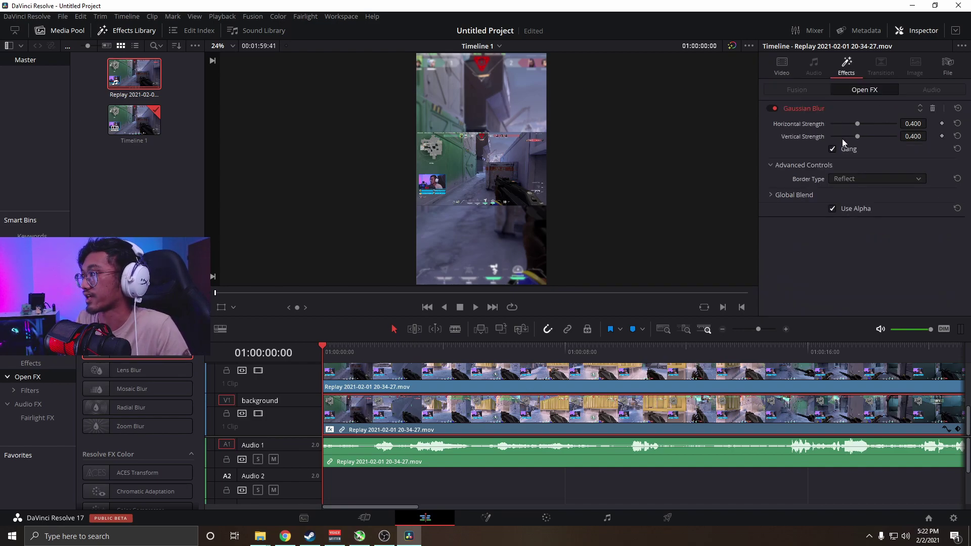
left_click_drag(857, 124, 874, 122)
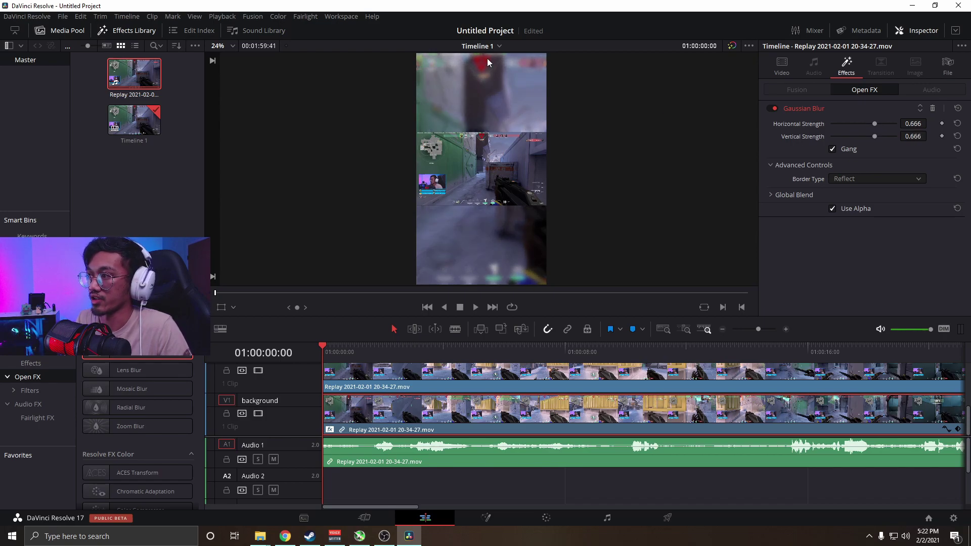
scroll(386, 402, "up", 2)
left_click(395, 404)
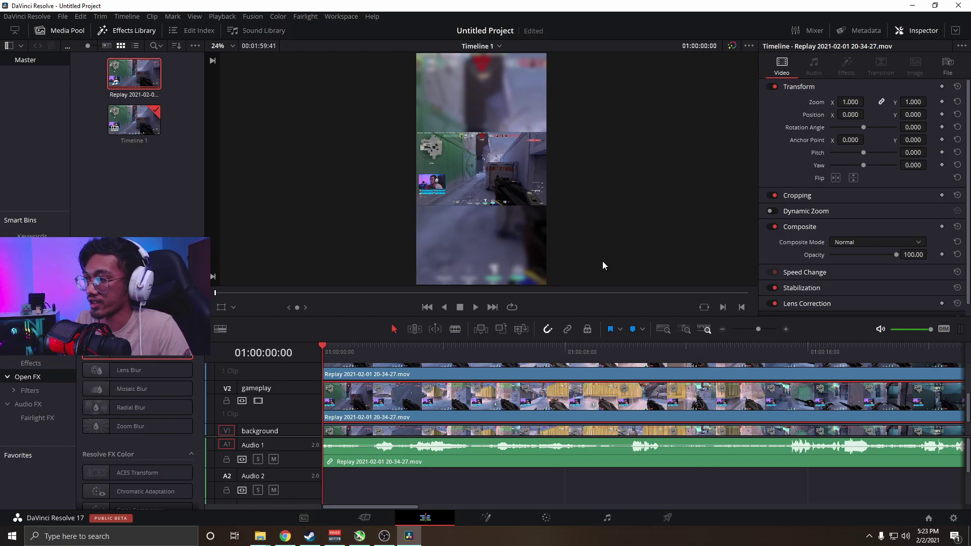
- Set the V2 gameplay clip's Zoom to 2.260 and Position Y to -52
left_click_drag(850, 100, 866, 101)
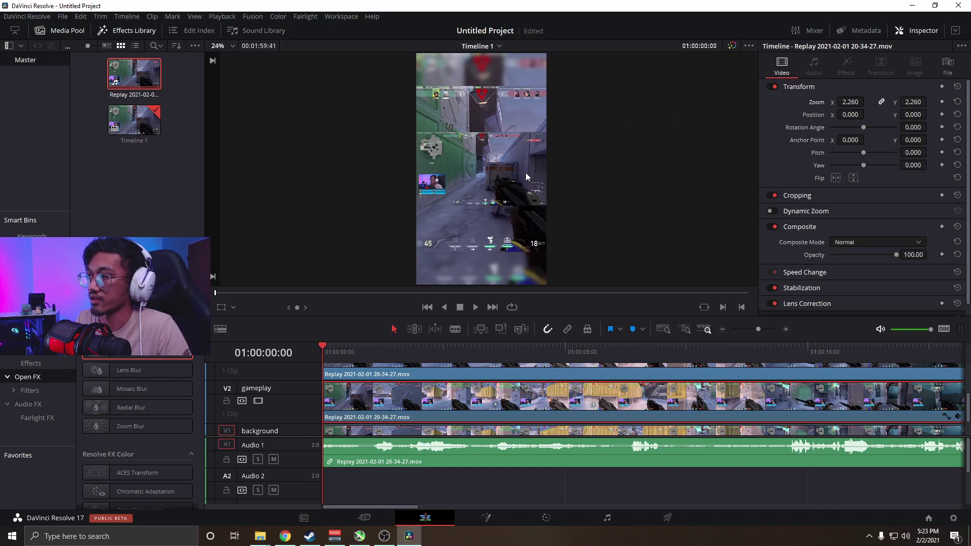
left_click_drag(913, 115, 913, 114)
scroll(461, 386, "up", 2)
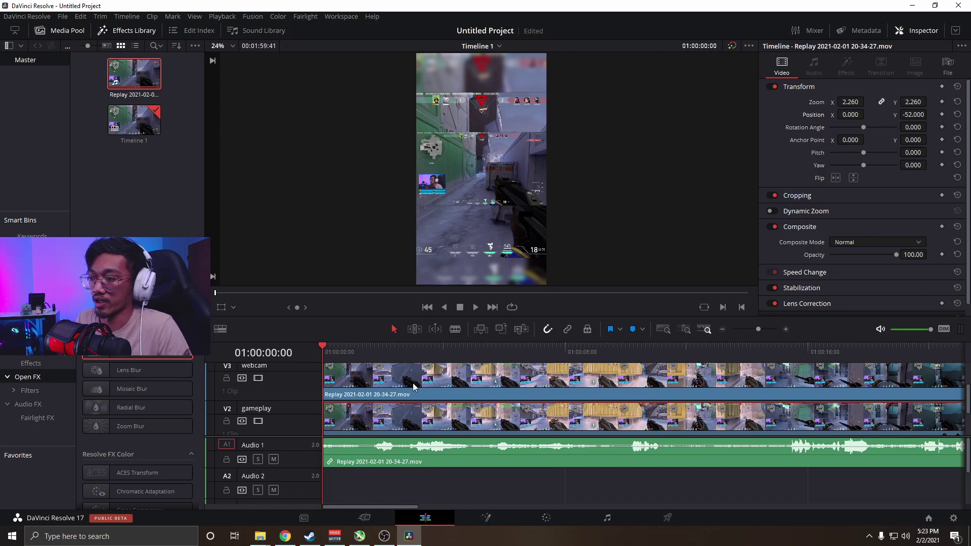
- Enlarge the V3 webcam layer to 1.840 zoom and shift it upward
left_click(380, 383)
scroll(377, 387, "up", 2)
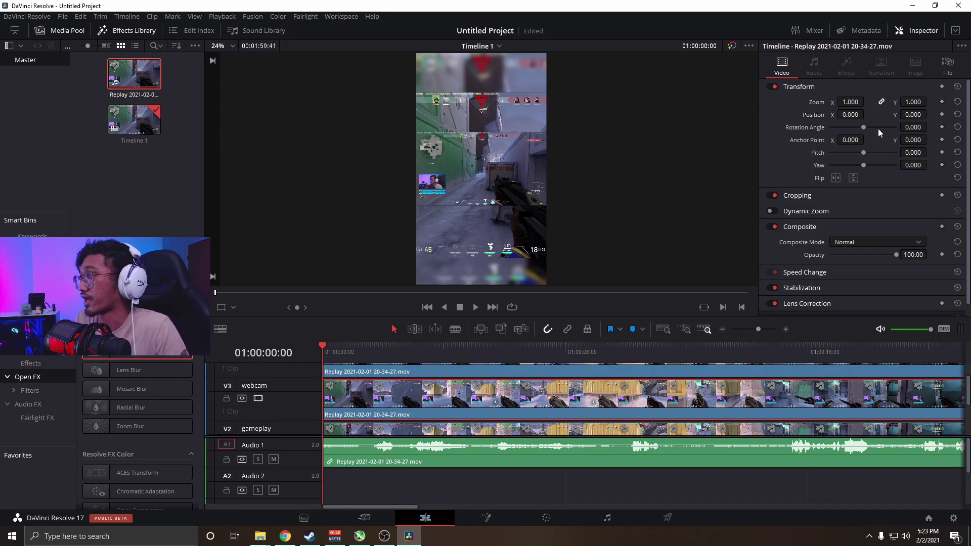
left_click_drag(847, 100, 861, 100)
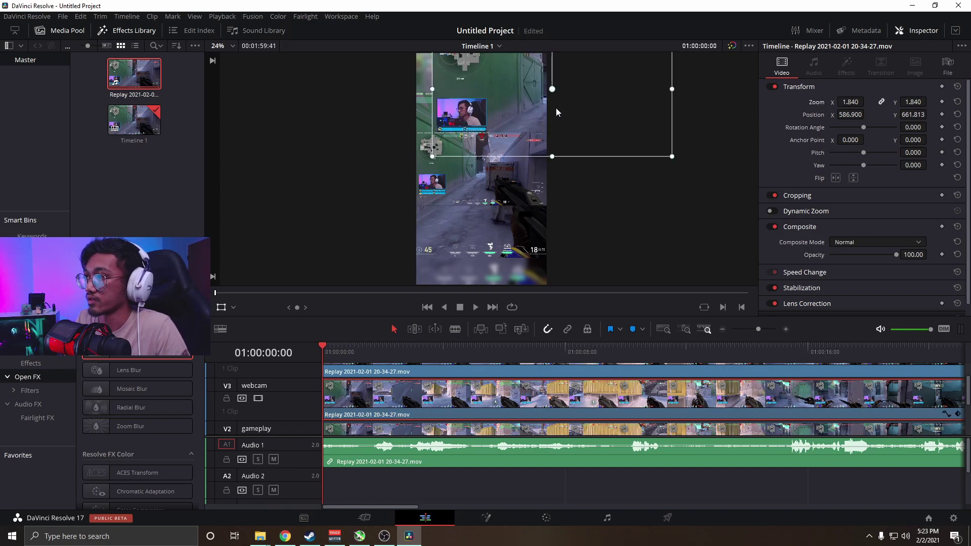
left_click_drag(556, 108, 554, 145)
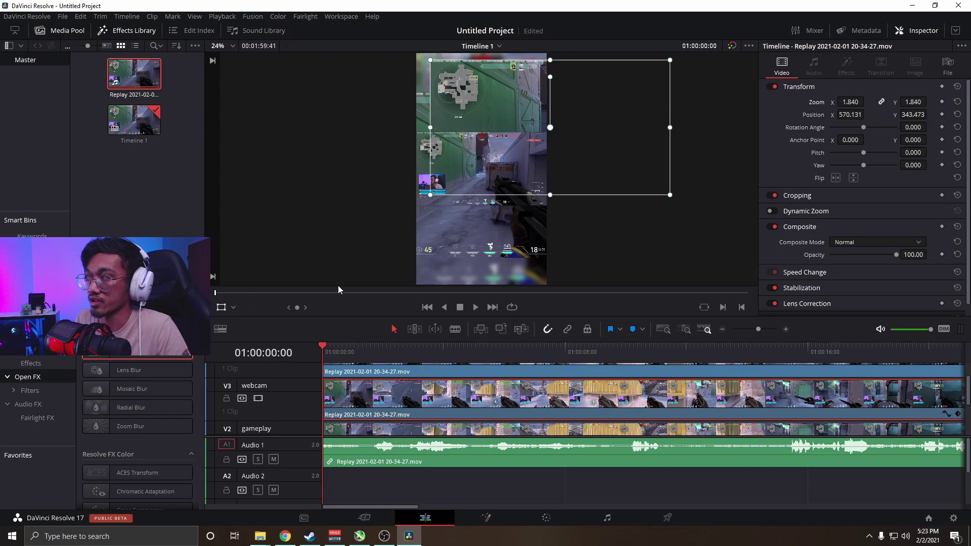
- Crop the webcam layer's top, sides and bottom down to just the facecam
left_click(233, 308)
left_click(250, 340)
left_click_drag(551, 61, 550, 133)
left_click(233, 308)
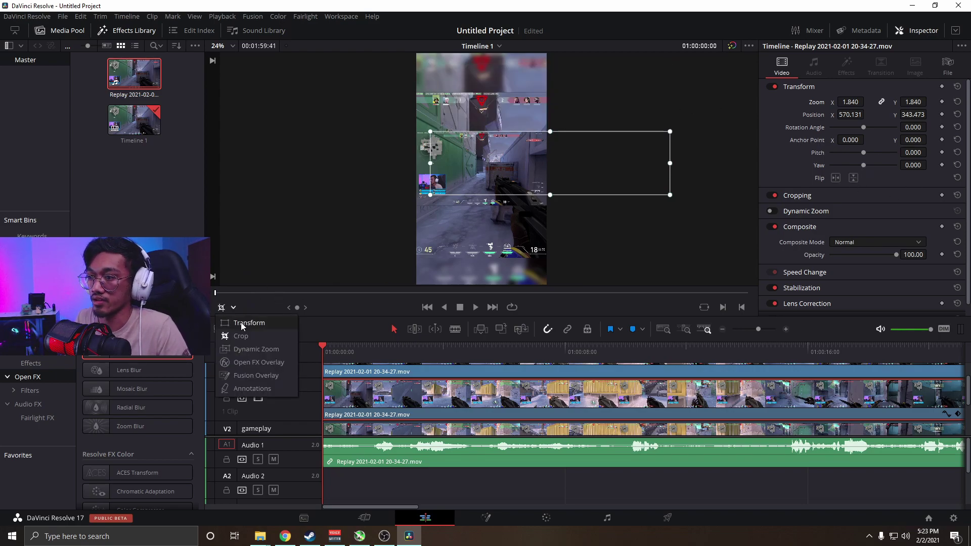
left_click(242, 326)
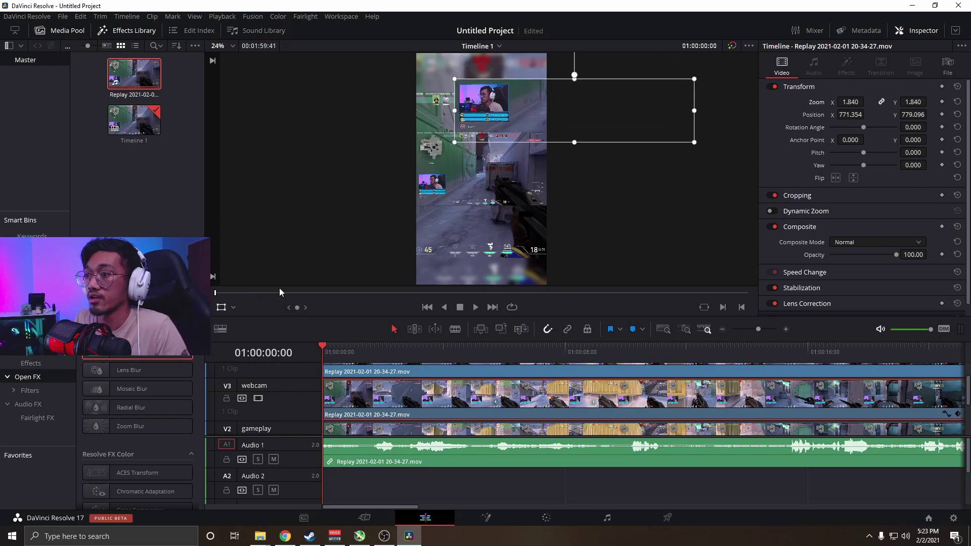
left_click(234, 307)
left_click(250, 338)
left_click_drag(574, 79, 575, 82)
left_click_drag(694, 112, 458, 112)
left_click_drag(484, 82, 484, 84)
left_click_drag(484, 142, 487, 122)
- Enlarge the cropped webcam to 3.860 zoom and move it to the top of the frame
left_click_drag(858, 103, 960, 102)
left_click(234, 307)
left_click(248, 323)
left_click_drag(426, 127, 521, 101)
left_click(234, 307)
left_click(246, 339)
left_click(233, 308)
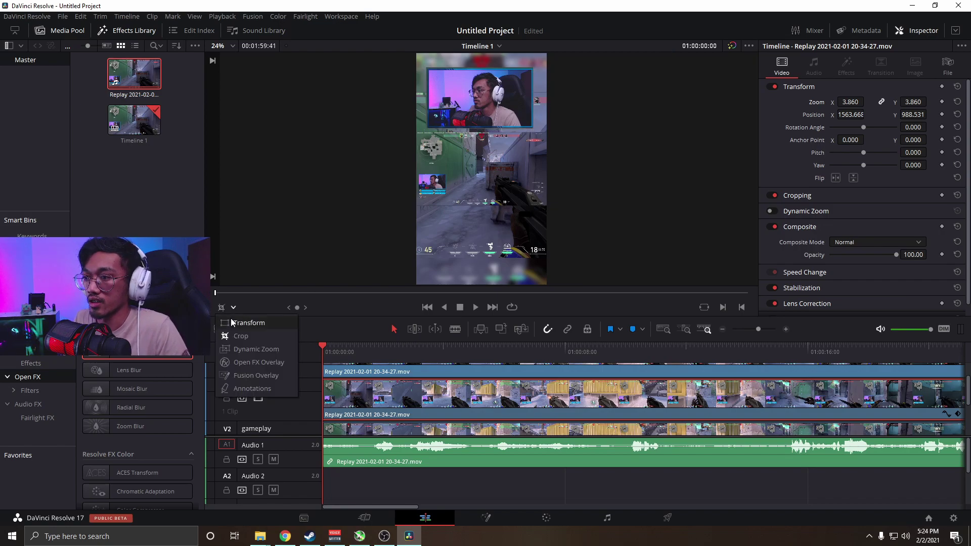
left_click(243, 323)
left_click_drag(477, 98, 480, 98)
- Hide the on-screen adjustment handles around the webcam layer
left_click(554, 162)
left_click(222, 307)
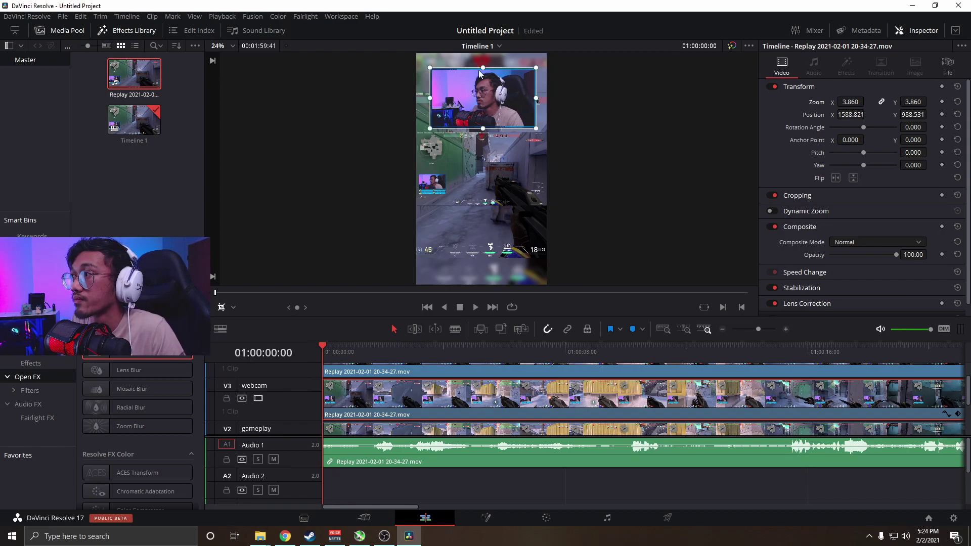
left_click(221, 307)
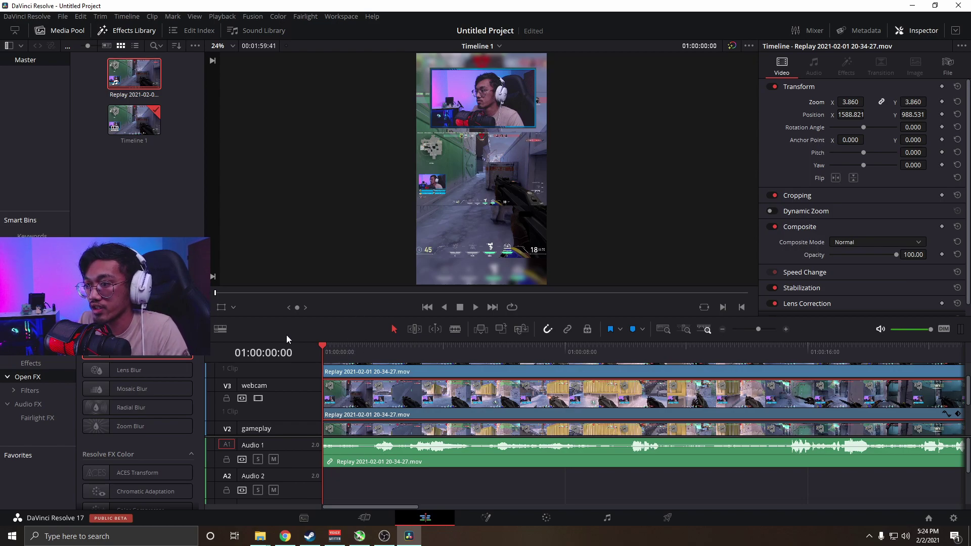
scroll(425, 374, "up", 1)
left_click(393, 387)
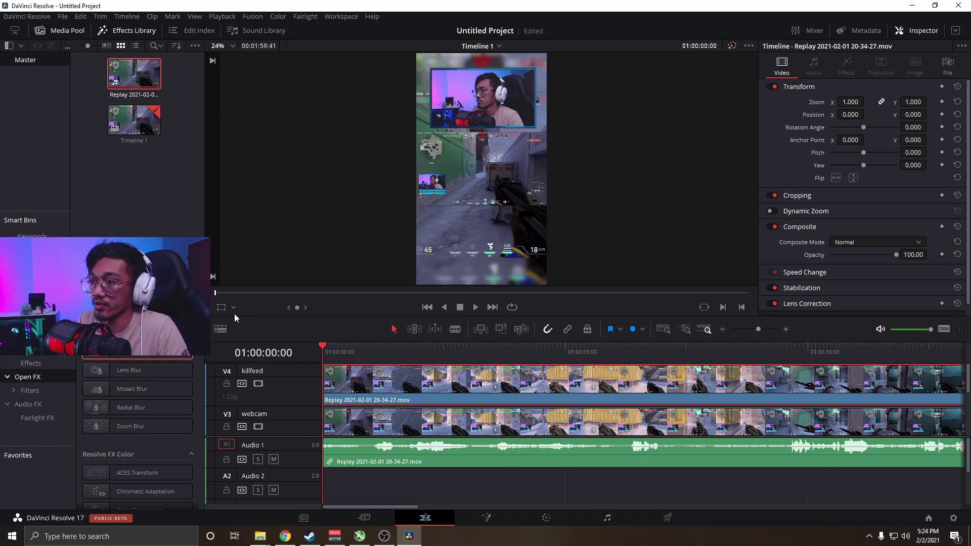
- Crop the V4 killfeed layer to the kill banner and enlarge it to 2.670 zoom
left_click(905, 195)
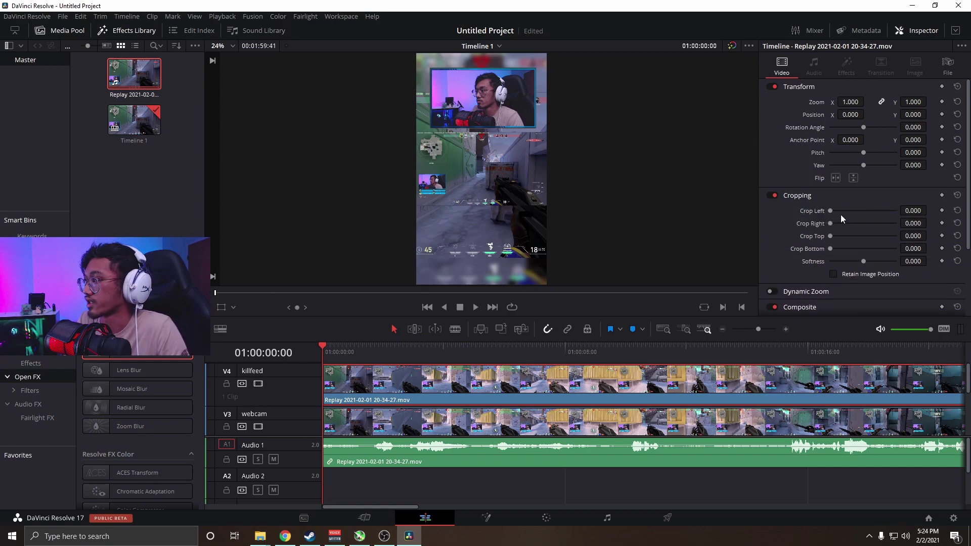
left_click_drag(830, 209, 882, 213)
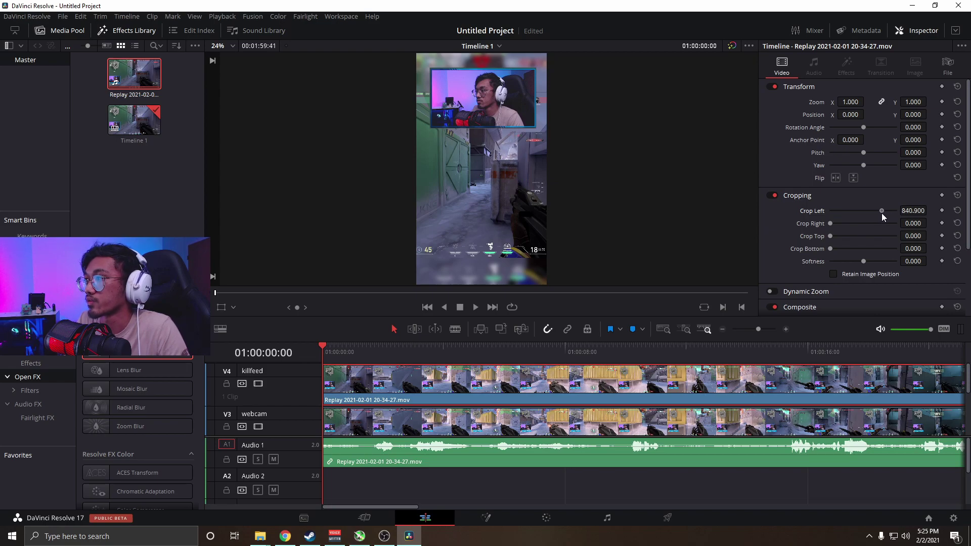
left_click_drag(866, 106, 867, 103)
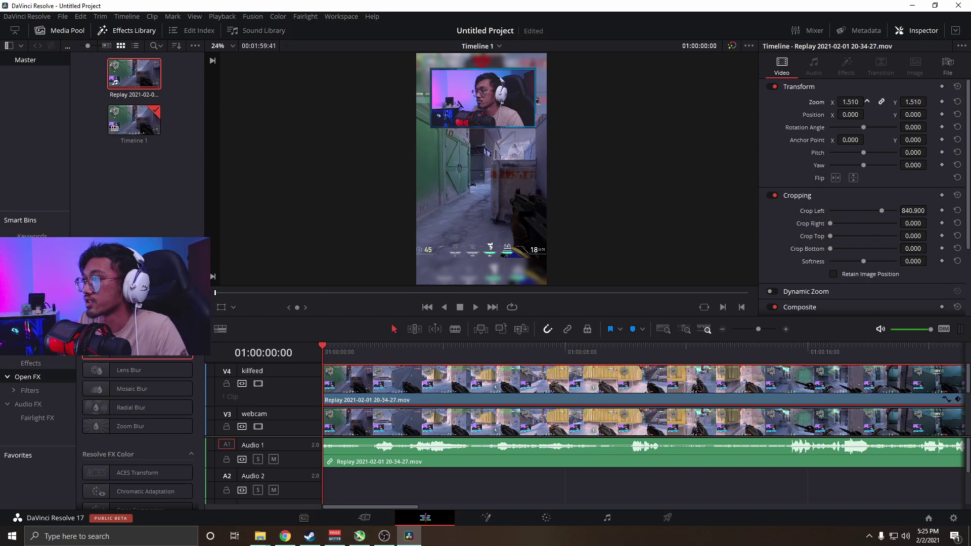
left_click(221, 308)
left_click_drag(554, 170, 488, 198)
left_click(233, 308)
left_click(245, 331)
left_click_drag(492, 250, 492, 150)
left_click_drag(513, 149, 474, 139)
- Tighten the killfeed crop, raise the webcam, and set the killfeed just beneath it
left_click(233, 307)
left_click(245, 332)
left_click_drag(506, 150, 453, 133)
left_click(450, 347)
left_click_drag(544, 133, 543, 133)
left_click(536, 422)
left_click(233, 307)
left_click(245, 319)
left_click_drag(483, 99, 482, 87)
left_click(536, 381)
left_click_drag(498, 133, 501, 124)
- Play back the edit from earlier to check the vertical layout
left_click(387, 349)
key("space")
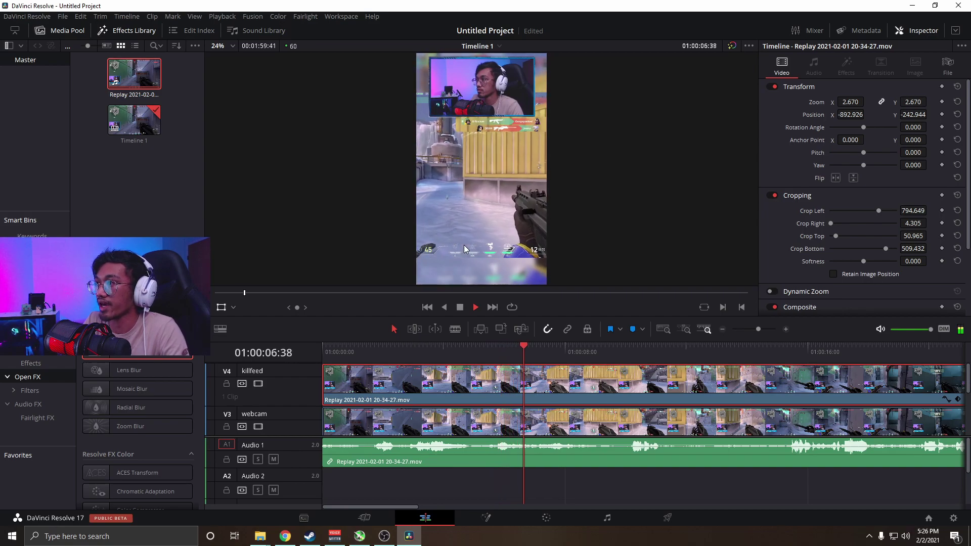
key("space")
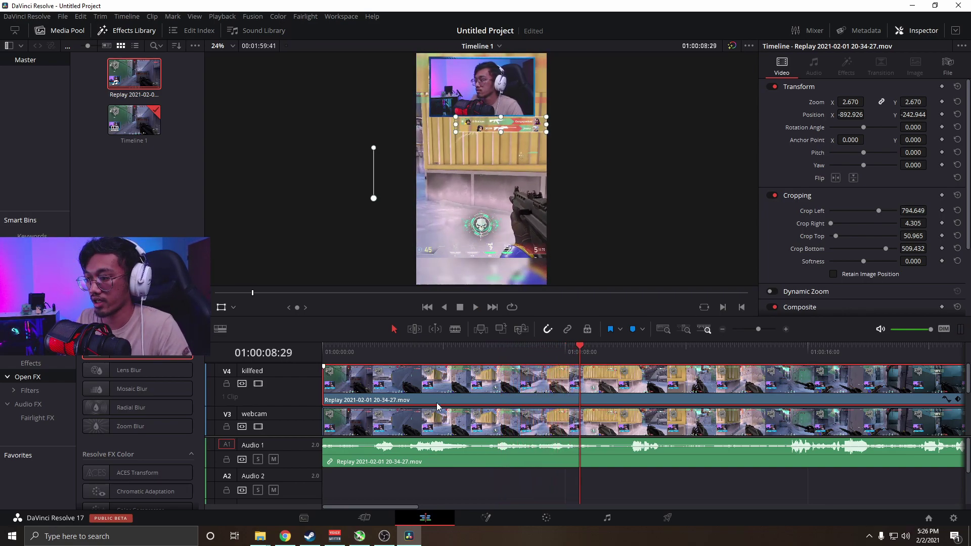
left_click(364, 517)
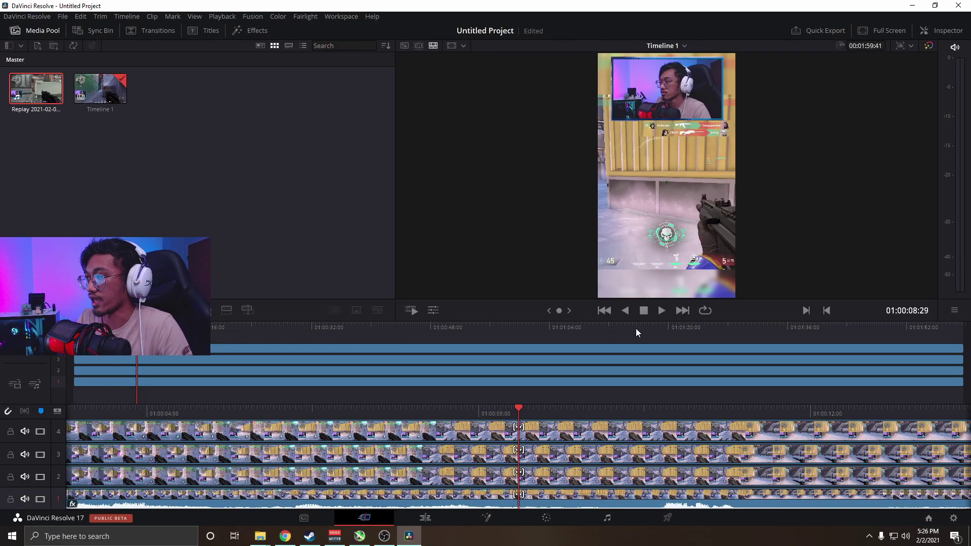
- Ripple-trim all tracks to start at the chosen kill frame, leaving a 00:00:50:16 timeline
left_click(636, 328)
left_click_drag(623, 331, 594, 328)
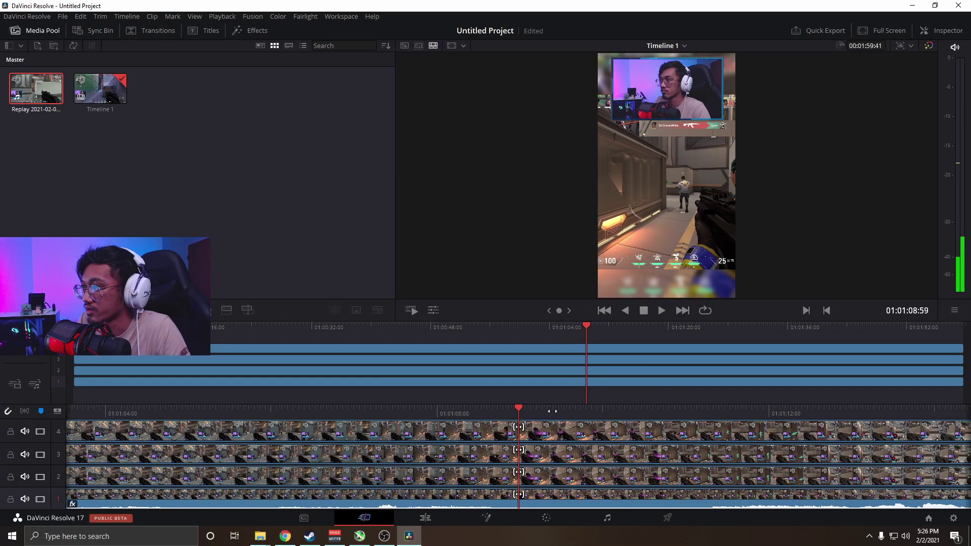
left_click_drag(494, 411, 612, 415)
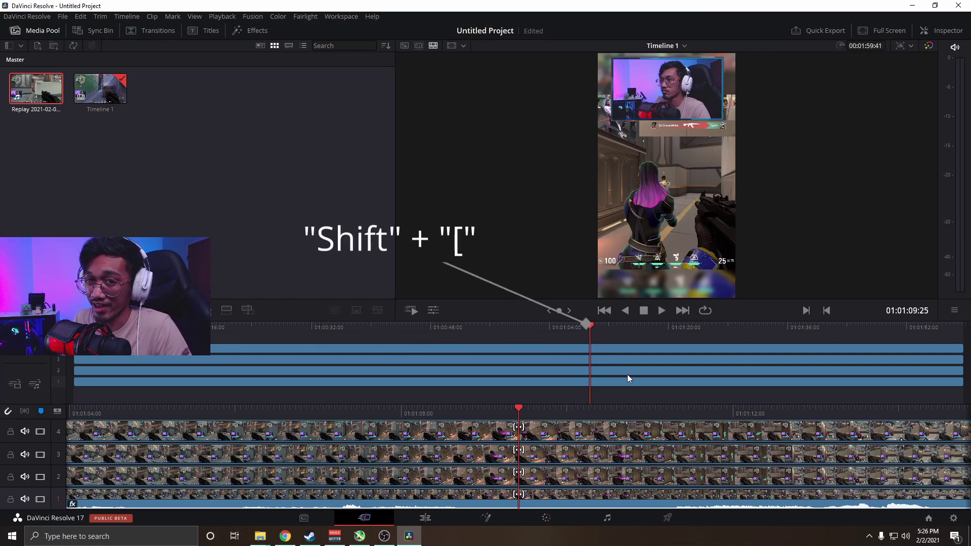
key("shift+bracketleft")
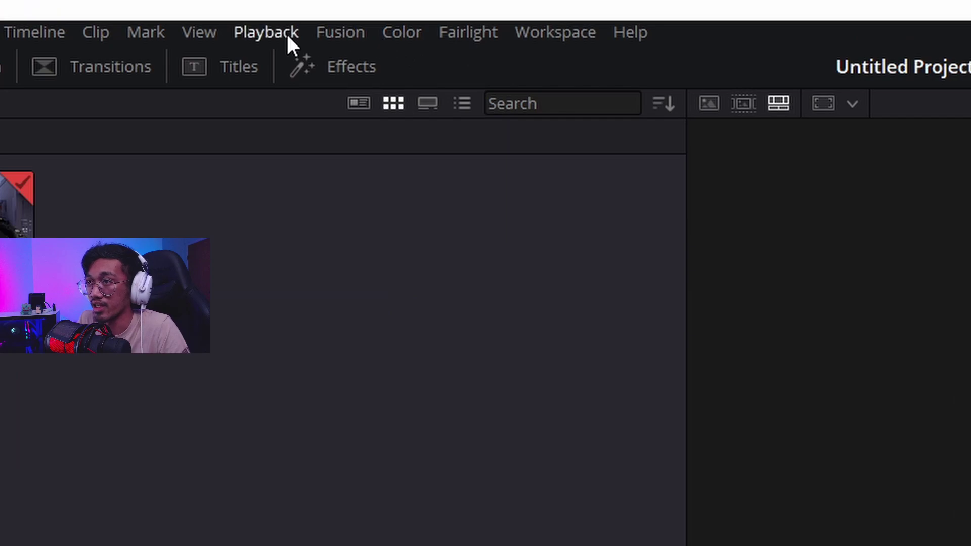
- Set Render Cache to Smart and Timeline Proxy Mode to Half Resolution
left_click(225, 16)
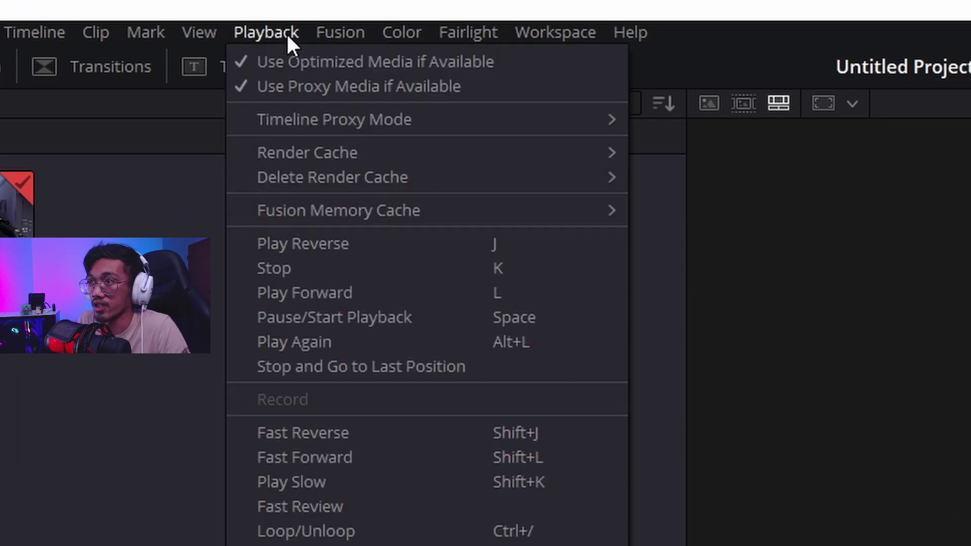
mouse_move(360, 146)
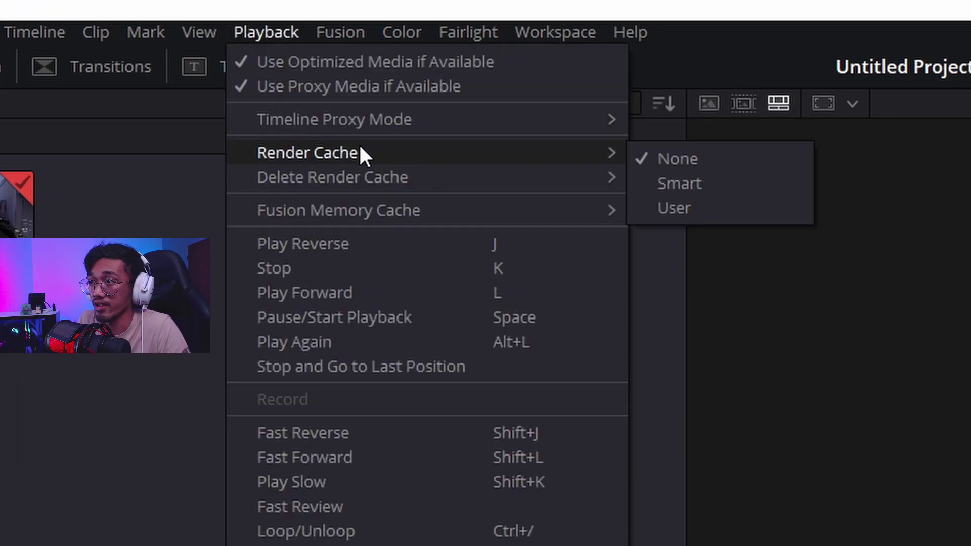
left_click(675, 183)
left_click(251, 35)
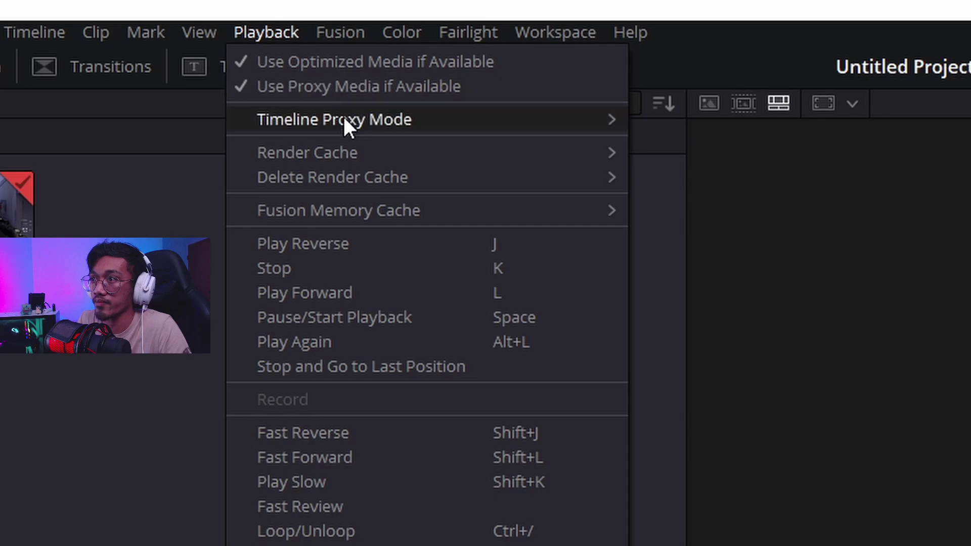
mouse_move(344, 120)
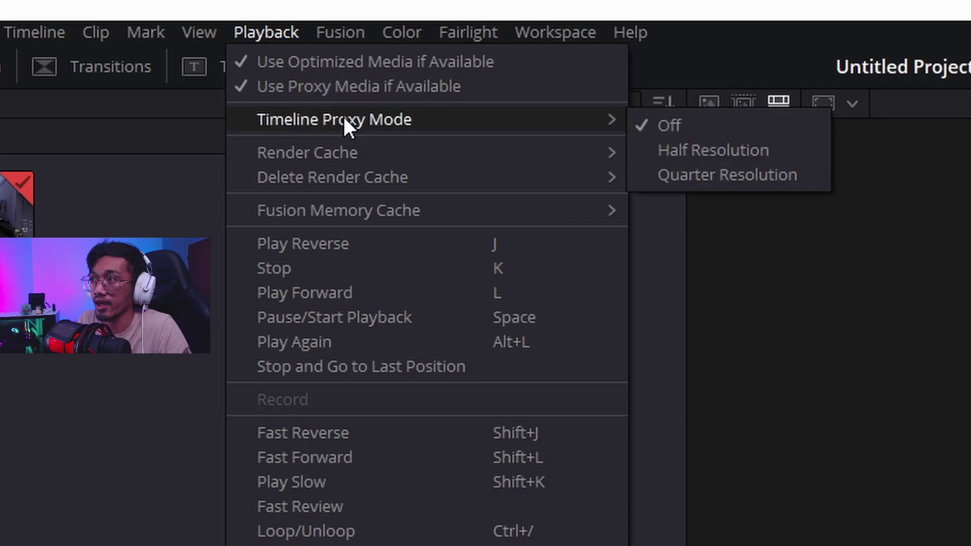
left_click(705, 150)
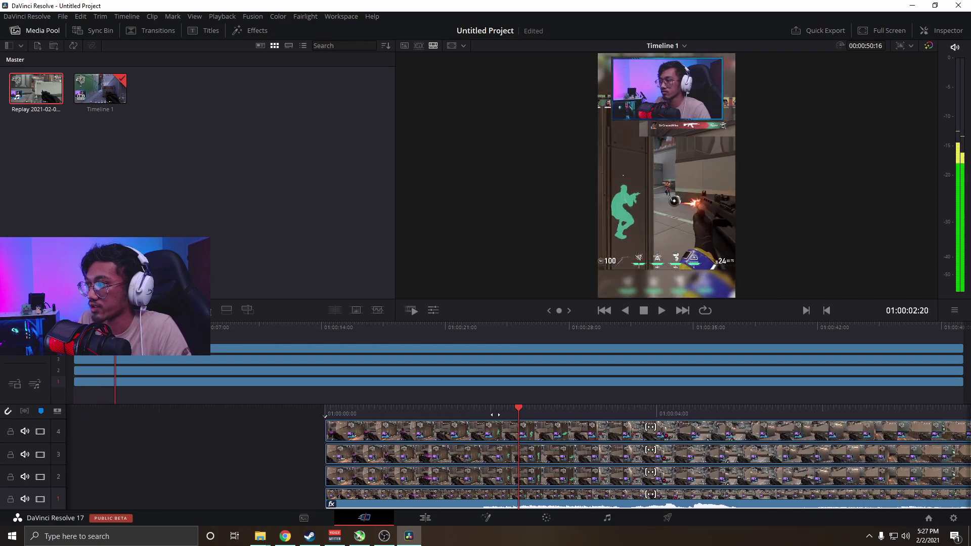
- Split all tracks at 01:00:05:49 and trim away the stretch up to 01:00:22:54
left_click_drag(550, 412, 489, 404)
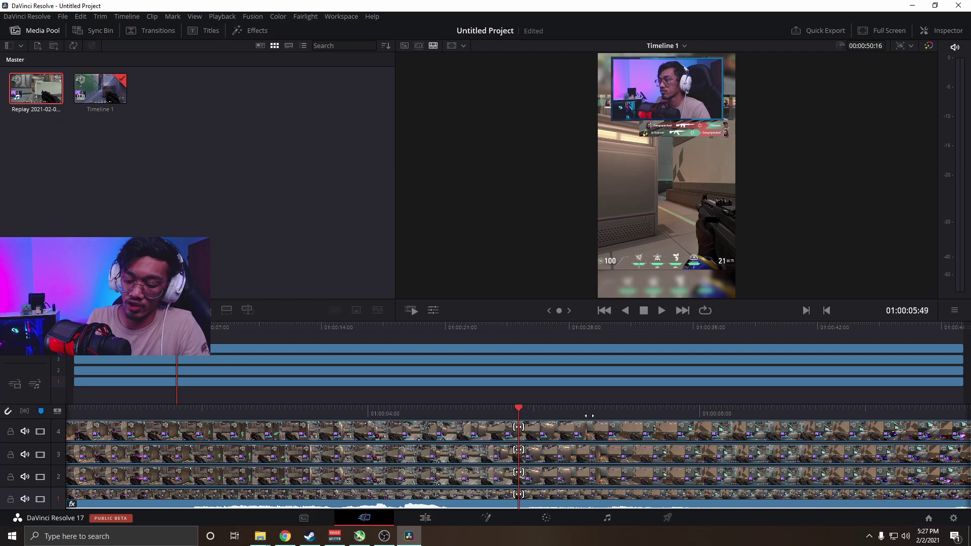
key("ctrl+b")
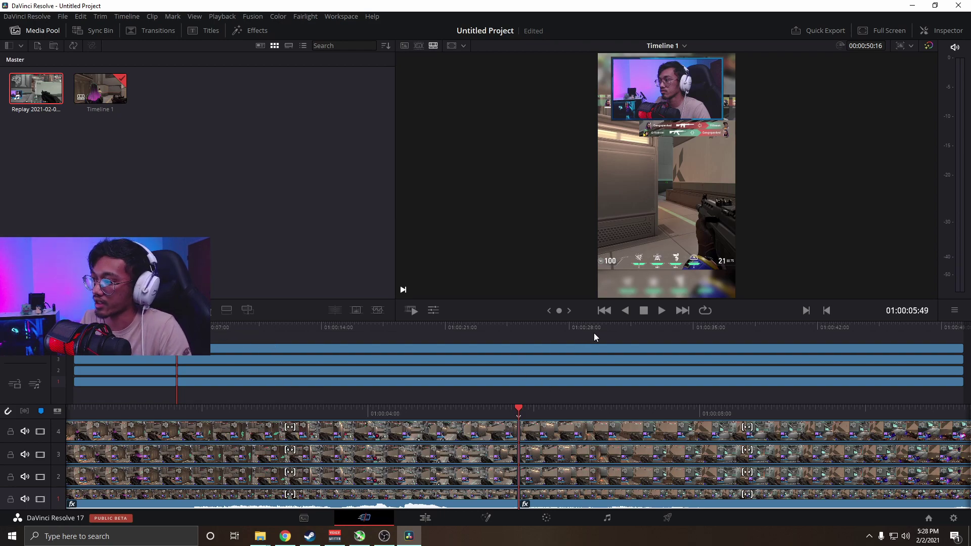
left_click_drag(637, 407, 496, 416)
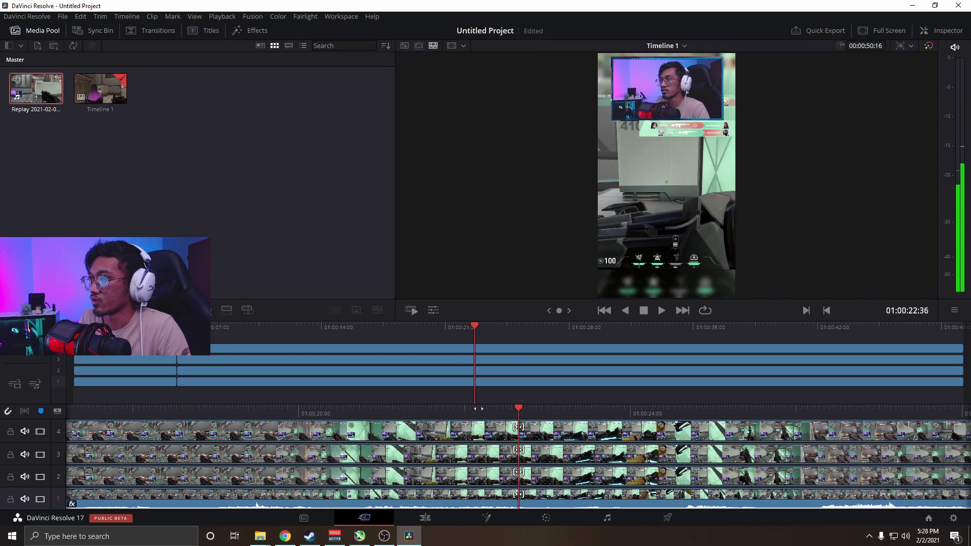
left_click_drag(396, 409, 461, 407)
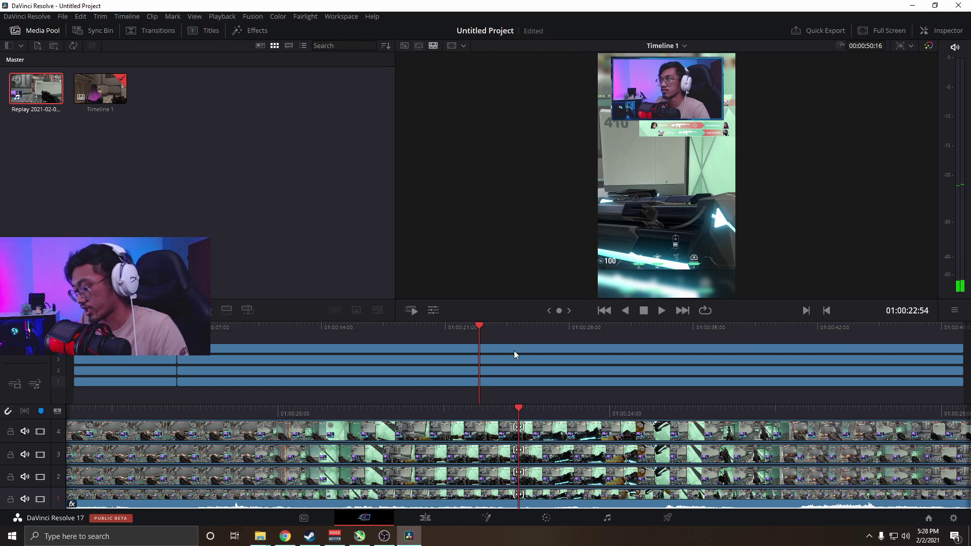
key("ctrl+shift+bracketleft")
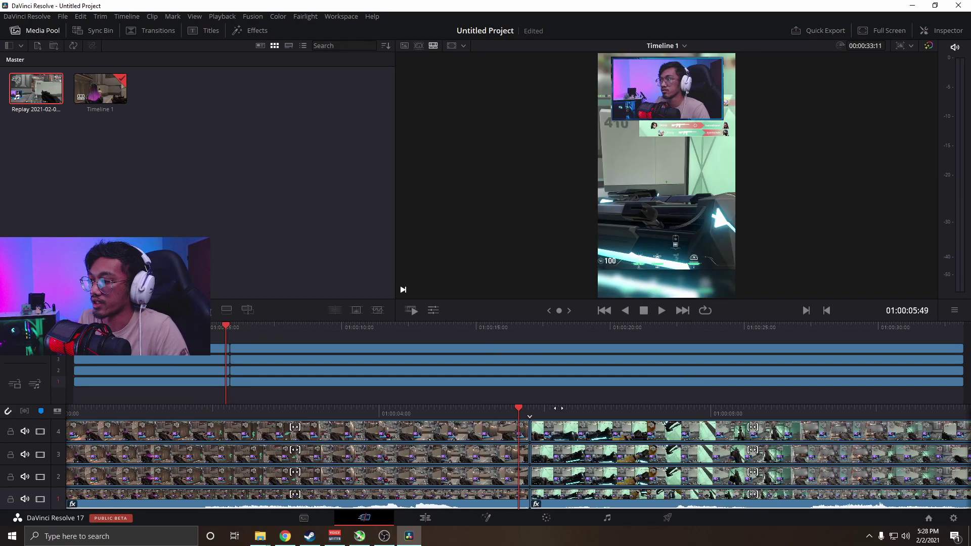
- Review the new cut, now 00:00:33:11 long, and bring the OBS Recording folder forward
key("Left")
left_click_drag(611, 414, 489, 413)
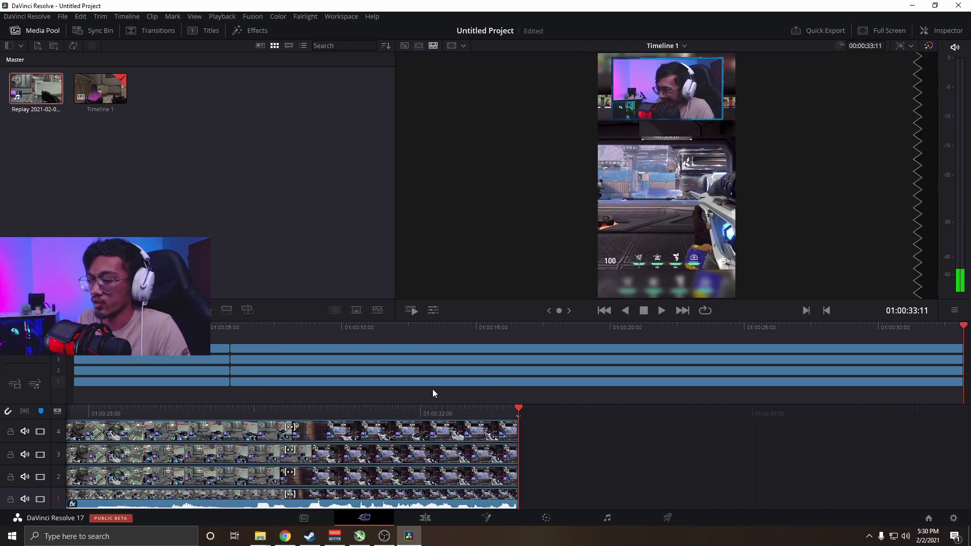
left_click_drag(426, 412, 735, 412)
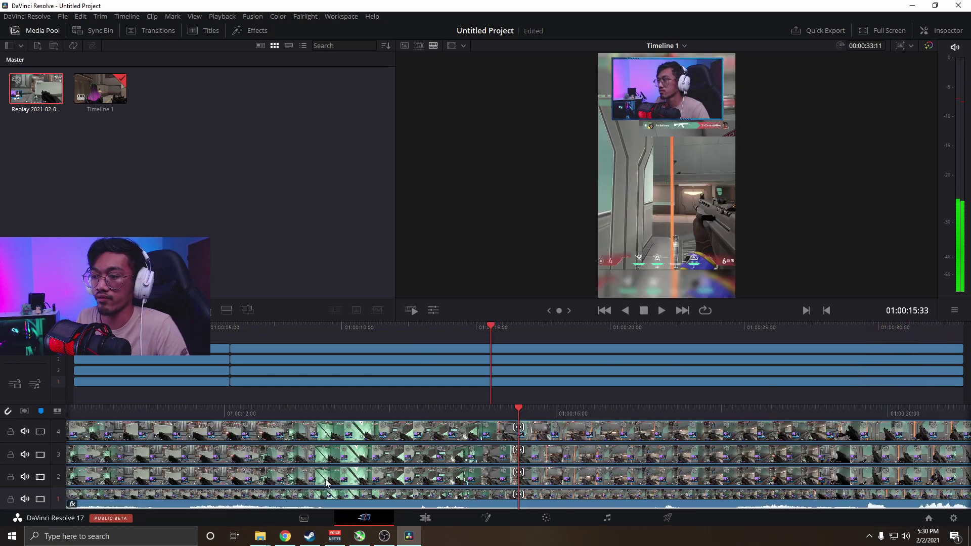
left_click(267, 537)
- Check the layered timeline, then drag a Replay file from the OBS Recording folder into the Media Pool
left_click(207, 486)
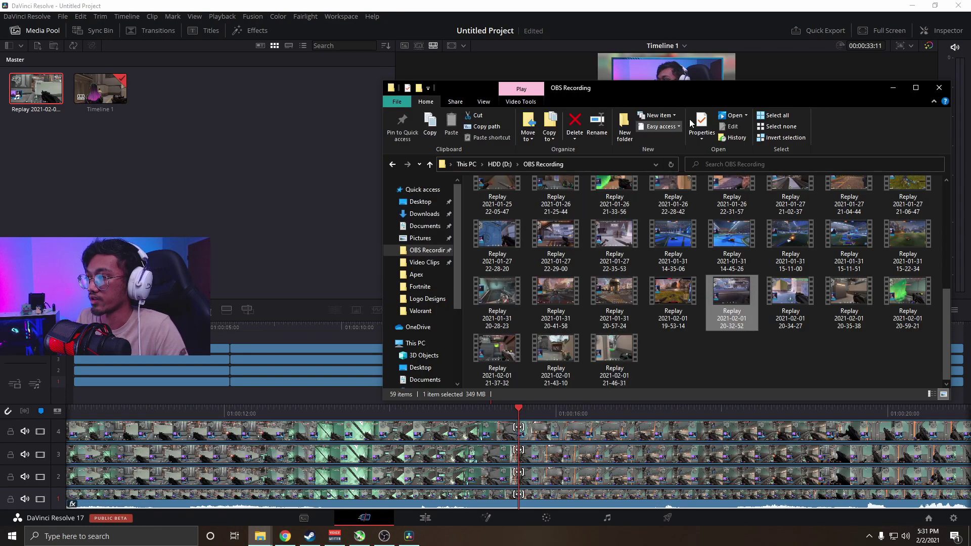
left_click(892, 89)
left_click_drag(731, 413, 234, 409)
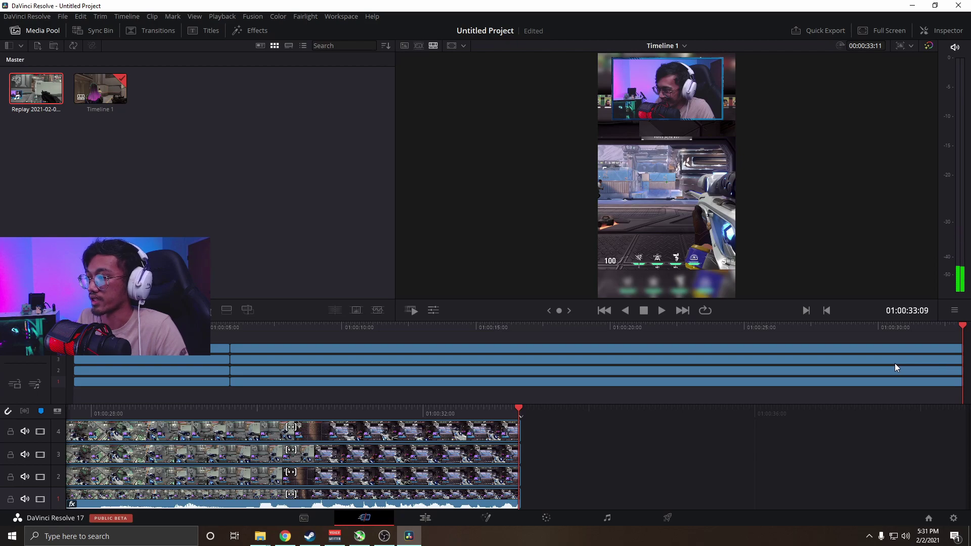
key("alt+Tab")
left_click_drag(731, 293, 178, 149)
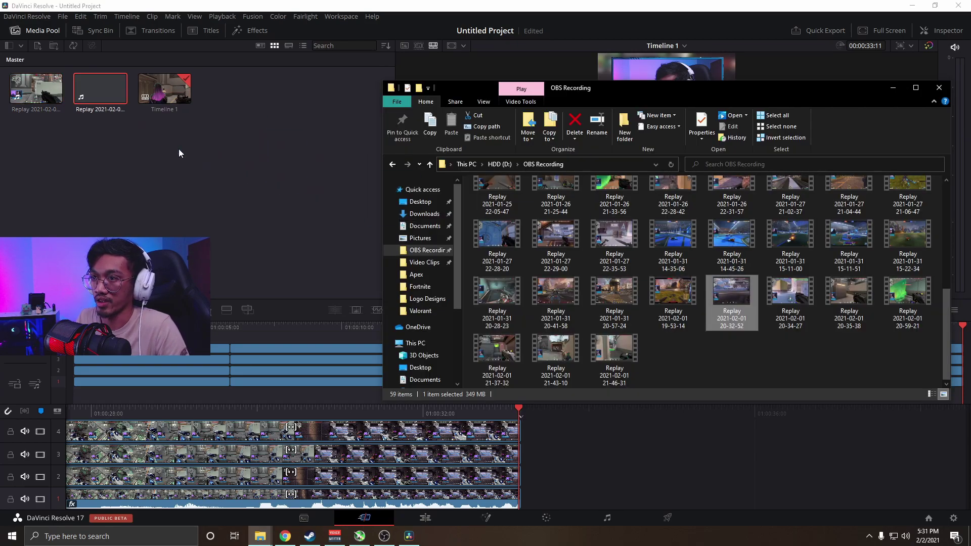
left_click(217, 124)
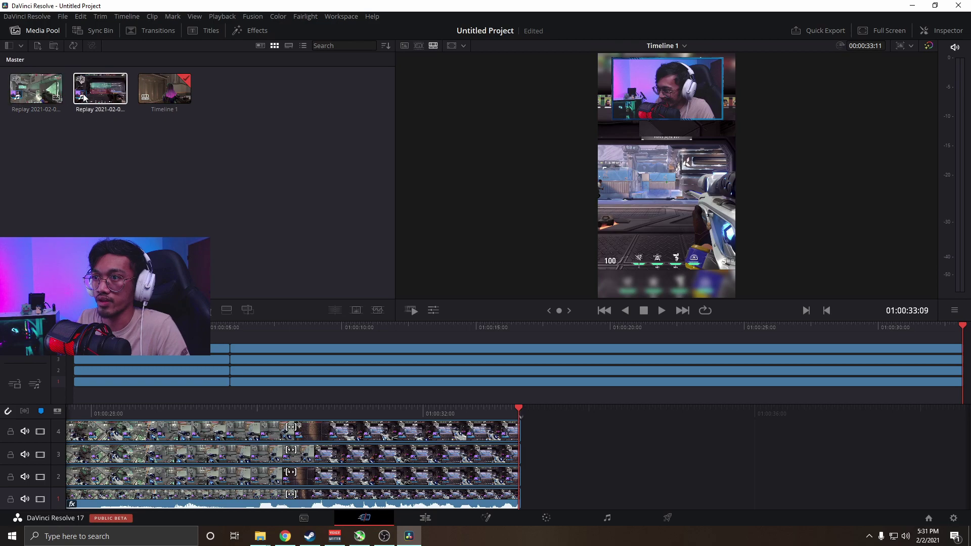
- Append the new replay to track 1 after the existing clips and preview it
left_click_drag(98, 89, 552, 485)
left_click_drag(552, 485, 552, 485)
key("space")
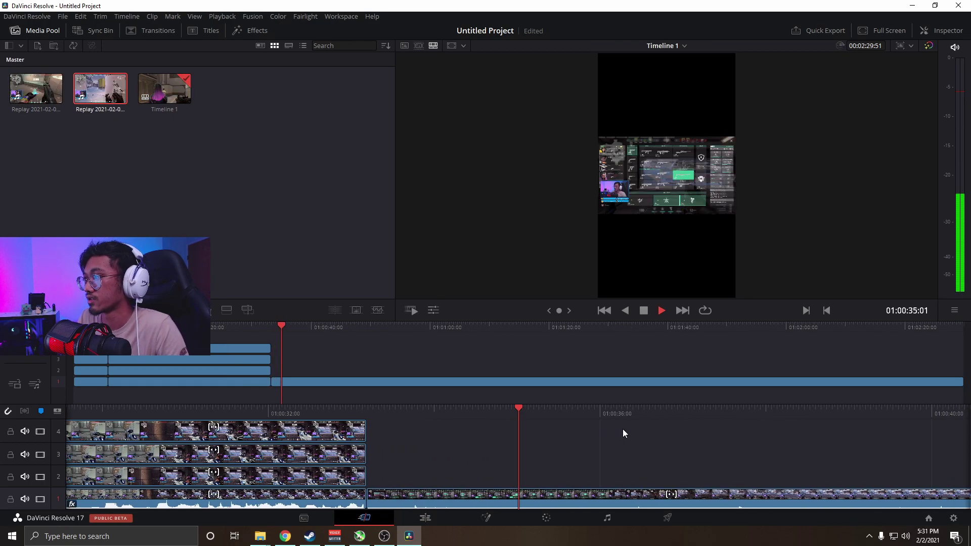
left_click_drag(632, 413, 706, 412)
left_click_drag(638, 326, 601, 327)
left_click_drag(601, 327, 553, 327)
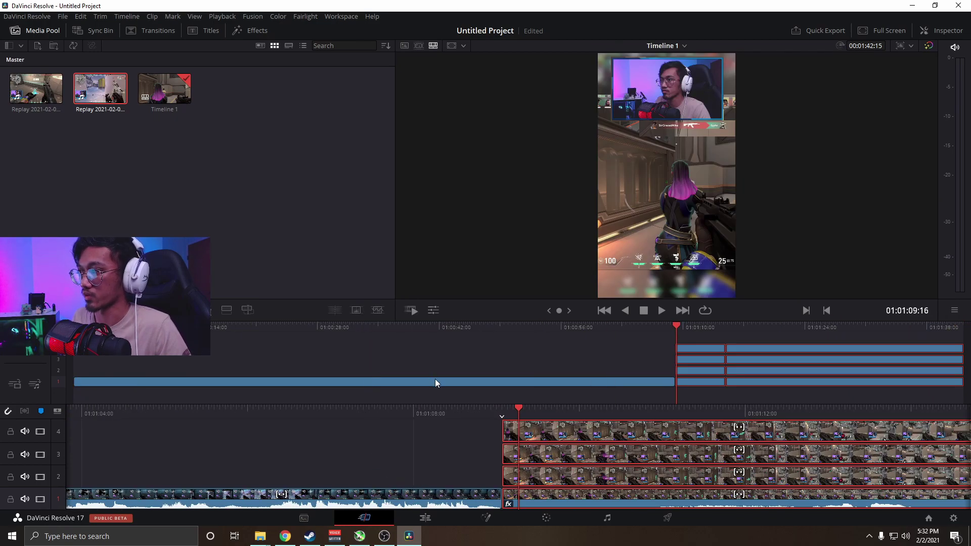
- Scrub through the new clip and select its long segment on track 1
left_click(435, 382)
left_click_drag(143, 327, 167, 327)
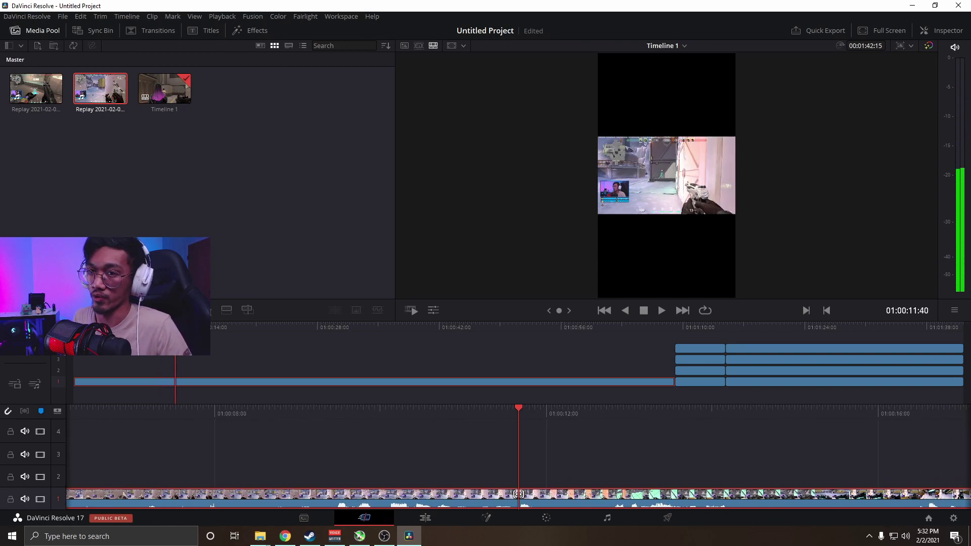
left_click_drag(201, 328, 392, 350)
left_click(691, 382)
left_click(707, 329)
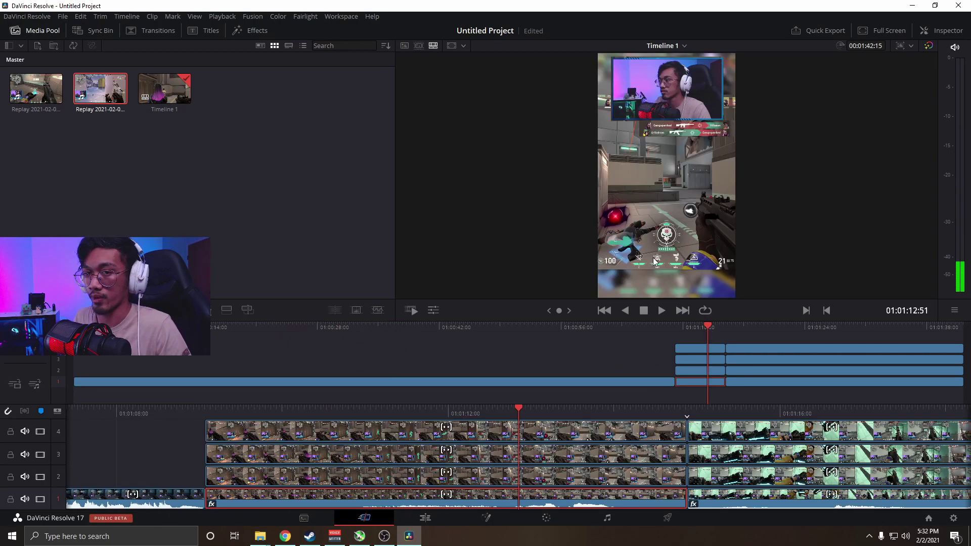
left_click(581, 328)
left_click(593, 382)
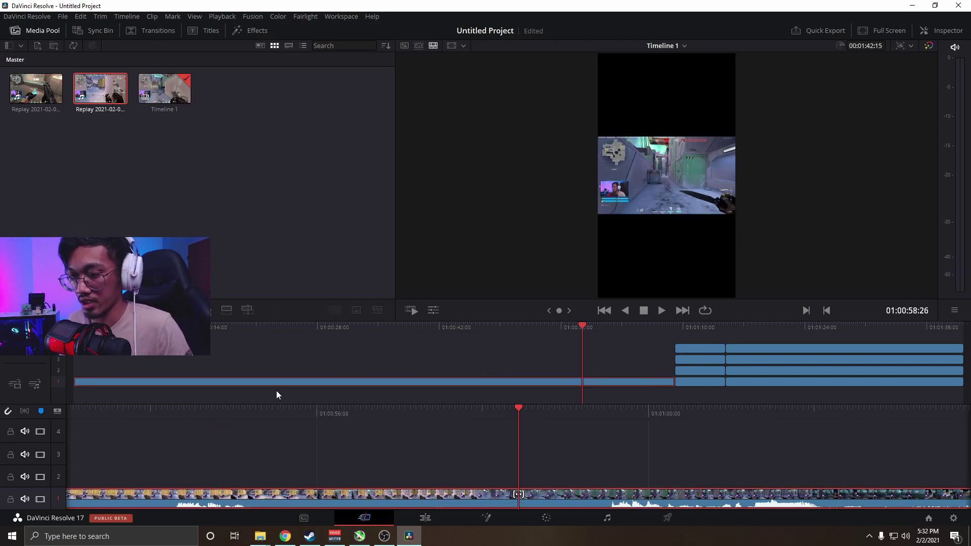
key("Home")
- Paste copies of the long clip and stack them on tracks 2, 3 and 4
key("ctrl+v")
left_click_drag(218, 382, 163, 356)
left_click(327, 382)
key("Home")
key("ctrl+v")
key("Home")
key("ctrl+v")
key("Home")
key("ctrl+v")
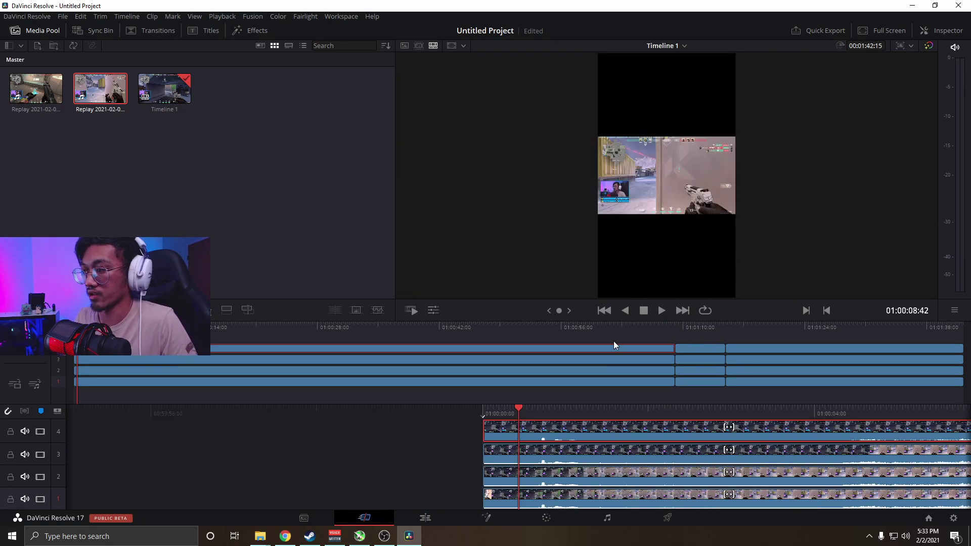
- Review the stacked replay, now running 00:01:42:15, and switch to the Edit page
key("Down")
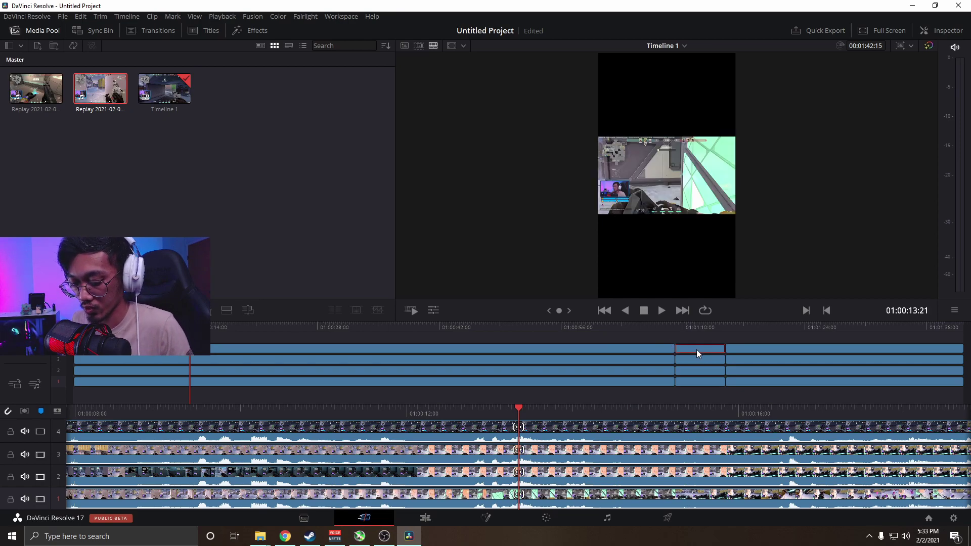
left_click(703, 326)
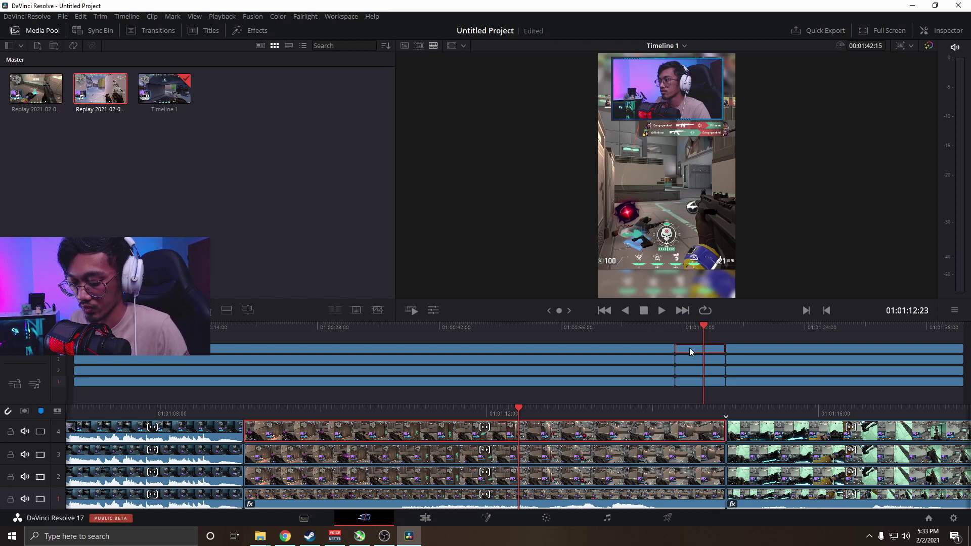
left_click(635, 350)
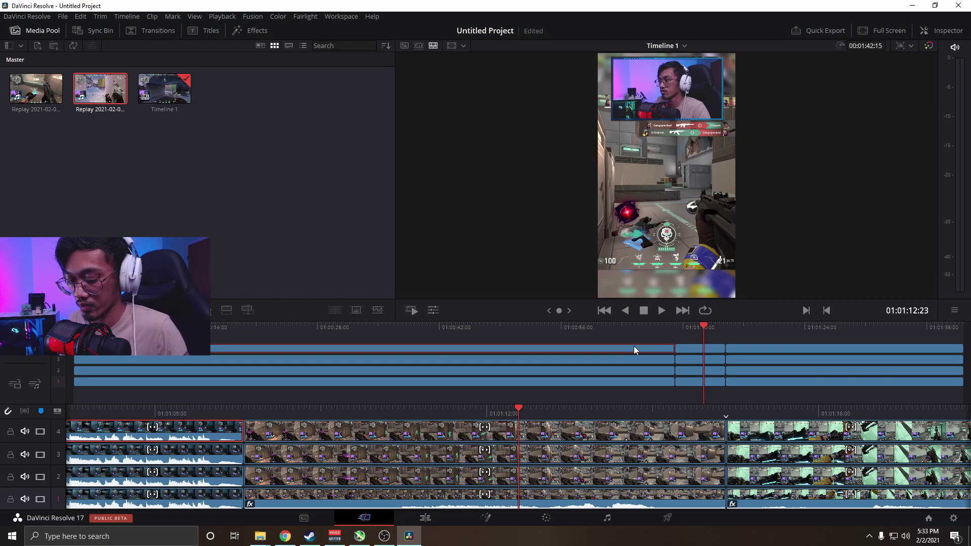
left_click(425, 518)
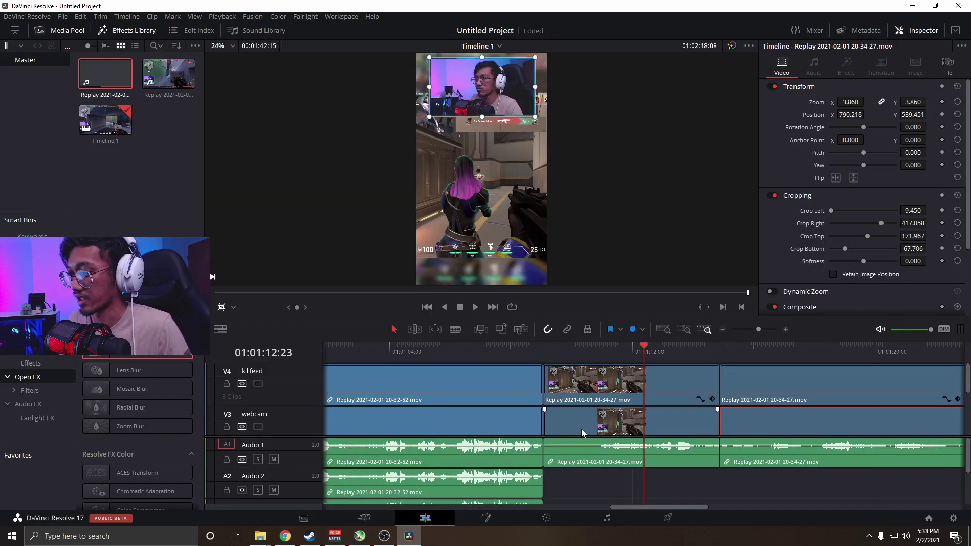
- Paste the earlier killfeed attributes onto the new V4 clip, giving it 2.670 zoom
left_click(495, 384)
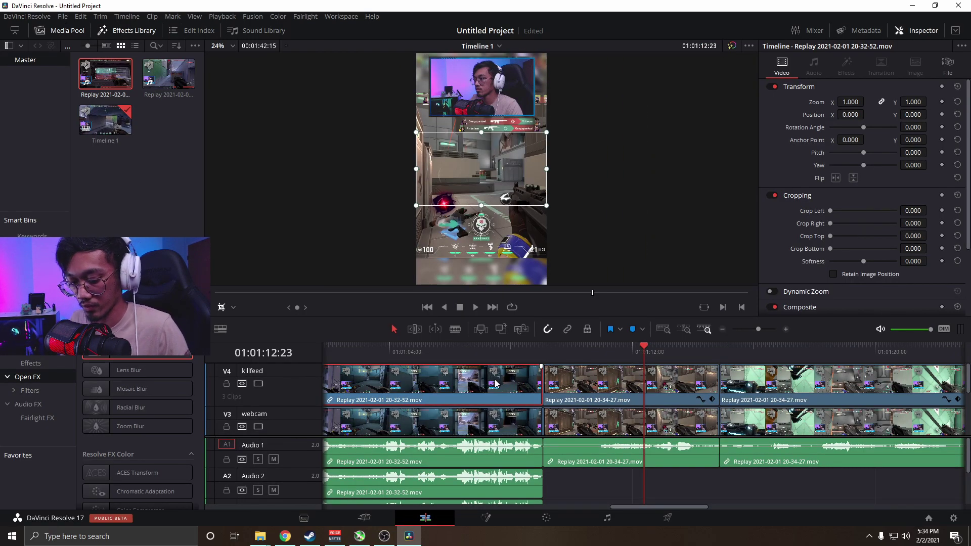
key("alt+v")
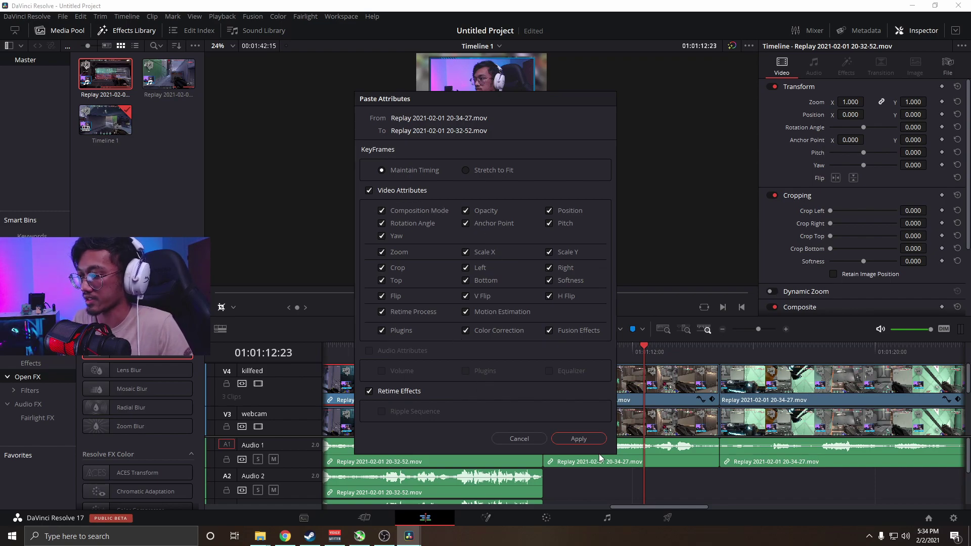
left_click(578, 439)
scroll(600, 409, "down", 2)
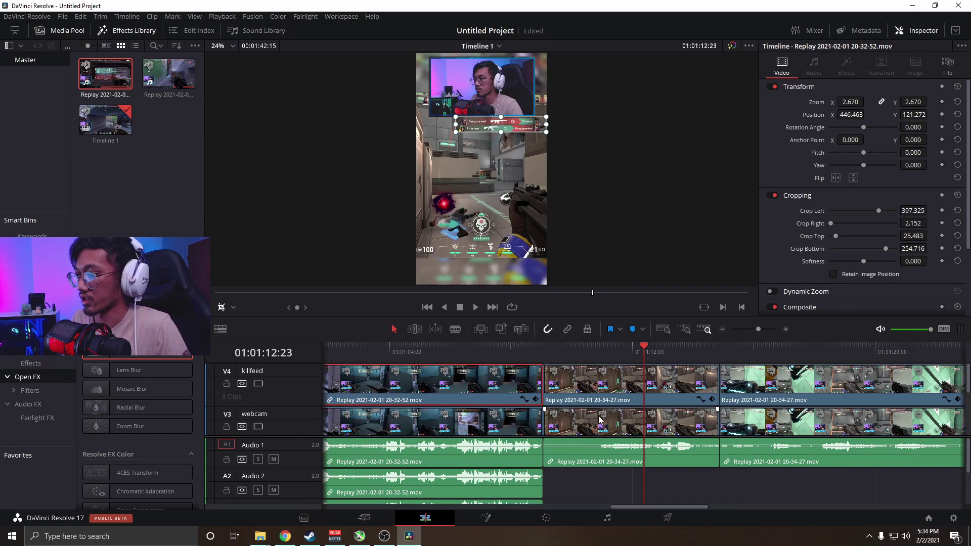
scroll(601, 409, "down", 2)
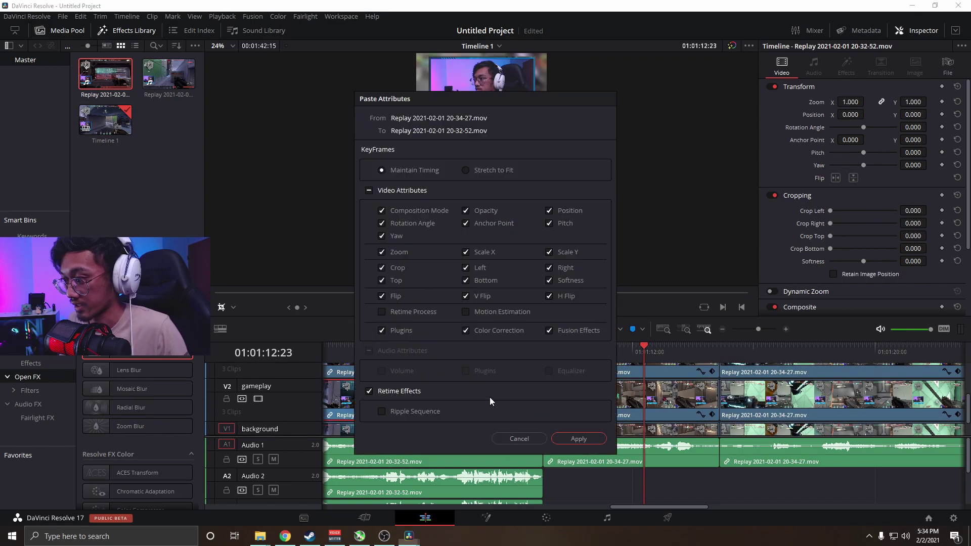
scroll(581, 409, "down", 1)
- Copy the earlier background clip and open Paste Attributes on the new V1 background clip
left_click(573, 409)
key("ctrl+c")
left_click(475, 417)
key("alt+v")
- Apply the pasted background attributes, 3.190 zoom, to the new V1 clip
left_click(578, 439)
scroll(457, 468, "down", 2)
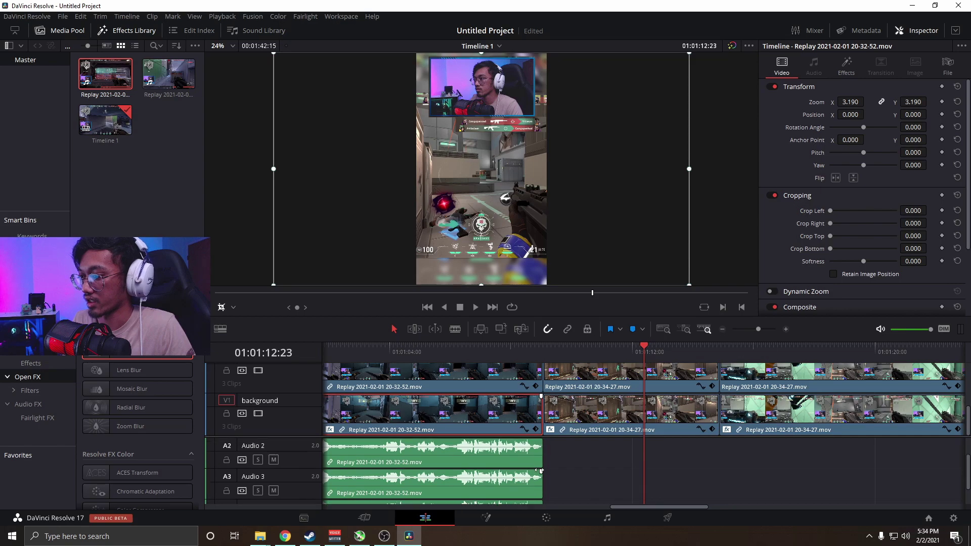
scroll(456, 466, "up", 3)
- Delete the extra 20-32-52 audio copy on Audio 2 and return to the Cut page
left_click(459, 484)
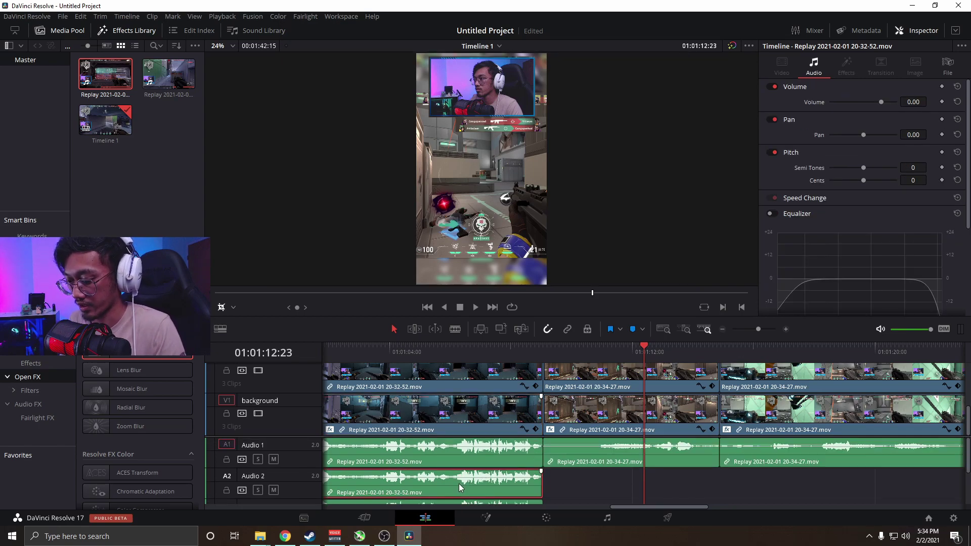
key("Delete")
scroll(459, 483, "down", 1)
scroll(511, 490, "up", 1)
left_click(426, 345)
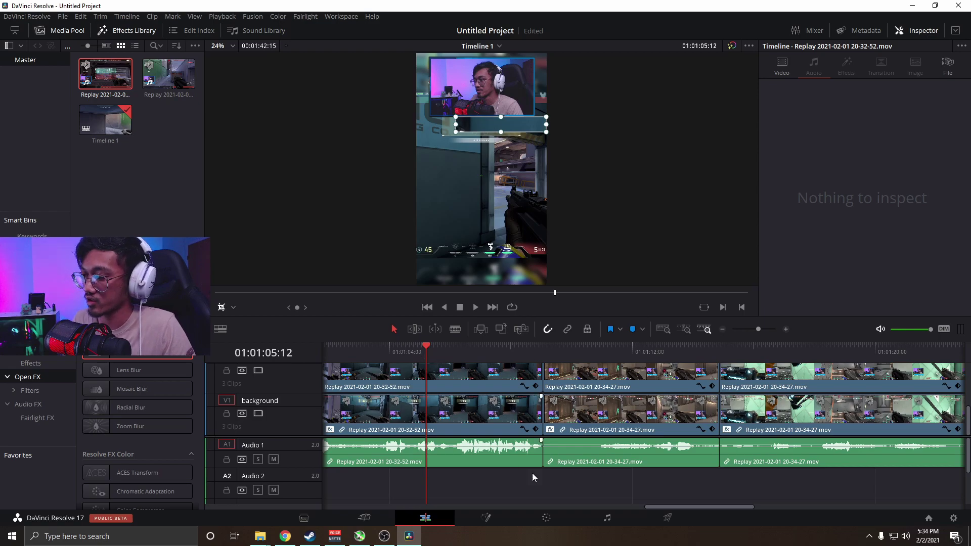
left_click_drag(669, 506, 373, 502)
left_click(364, 517)
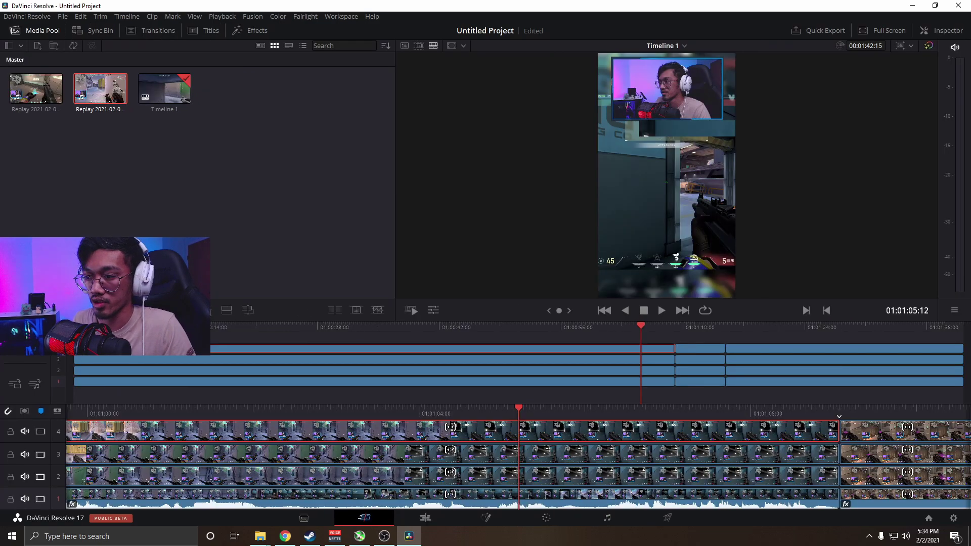
- Jump Timeline 1 back to its start with Home and switch to the Edit page
key("Home")
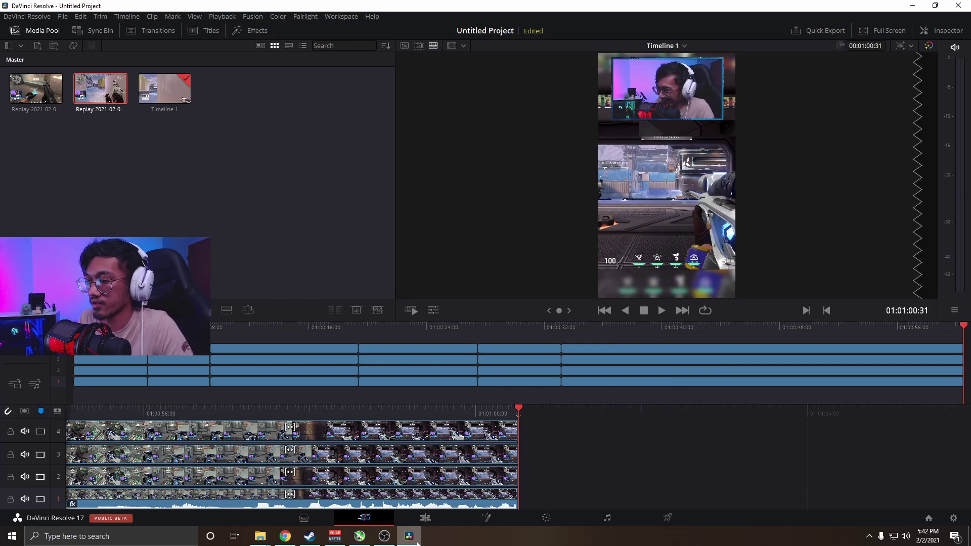
left_click(425, 517)
scroll(624, 407, "up", 4)
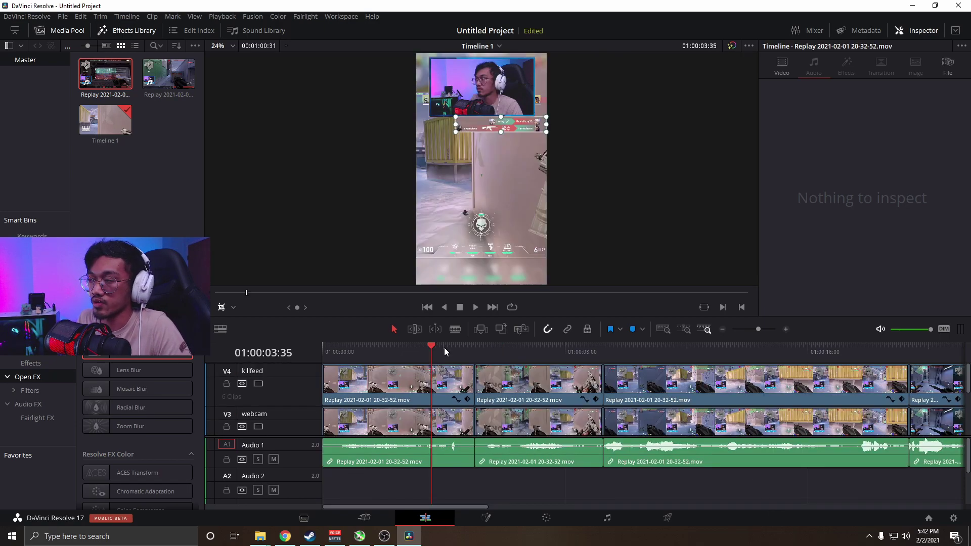
- Check a later clip and nudge the webcam overlay to position 1146.550, 572.905
left_click(493, 347)
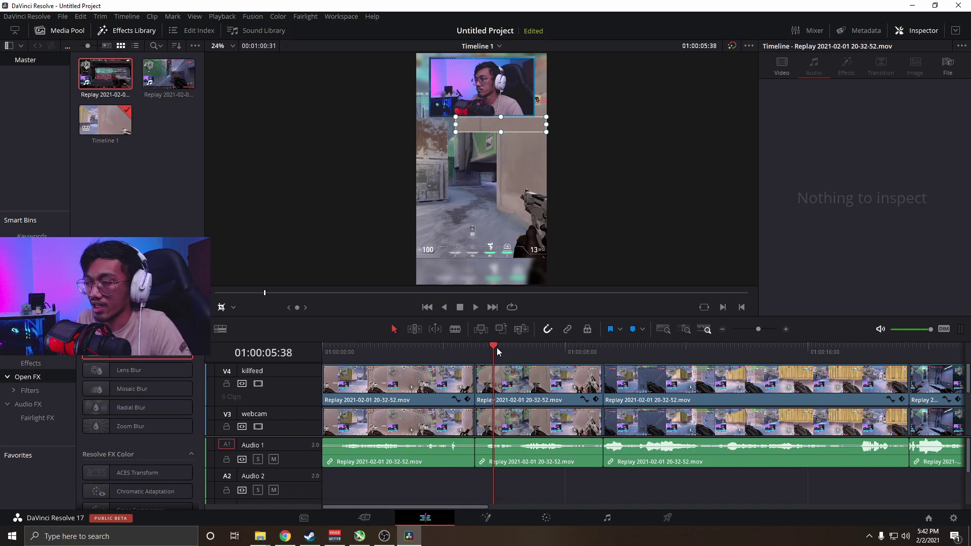
left_click(619, 351)
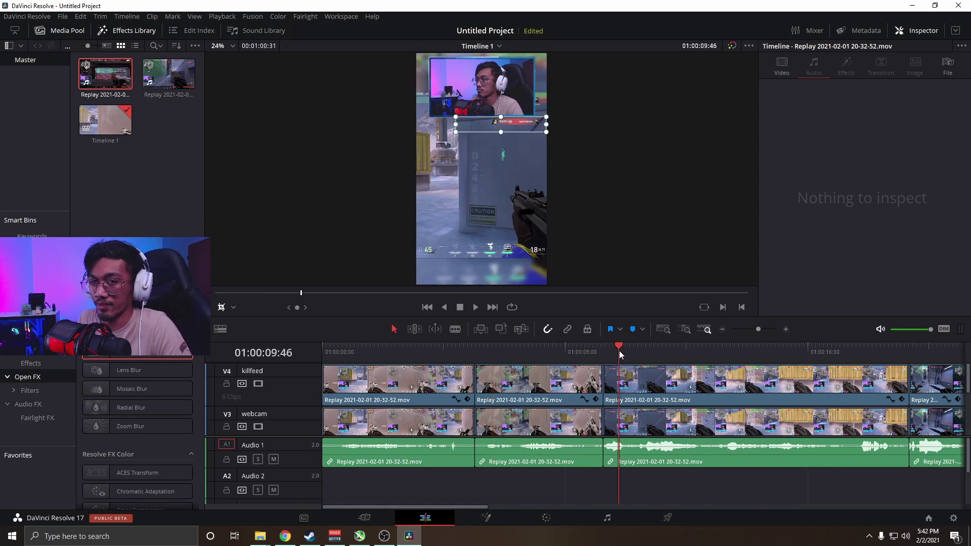
left_click(650, 351)
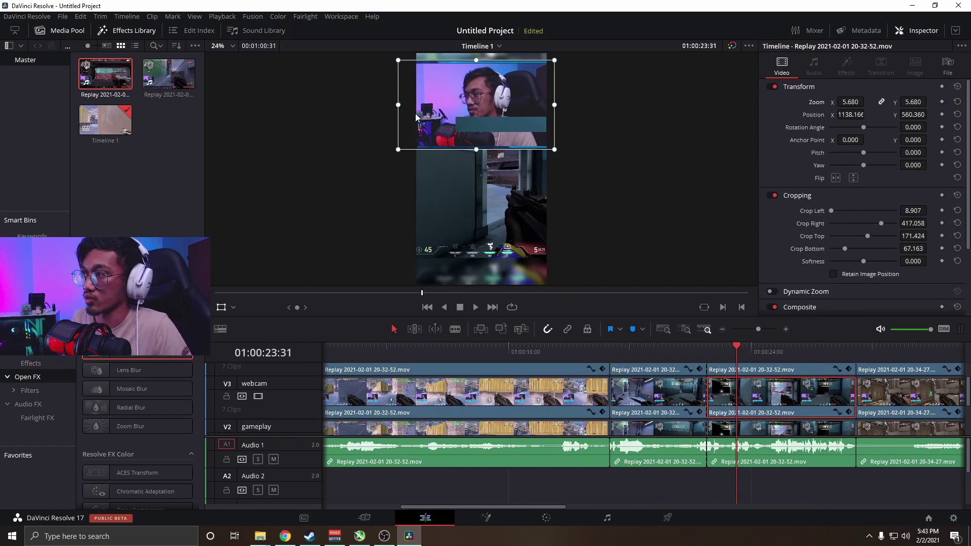
left_click_drag(416, 114, 417, 112)
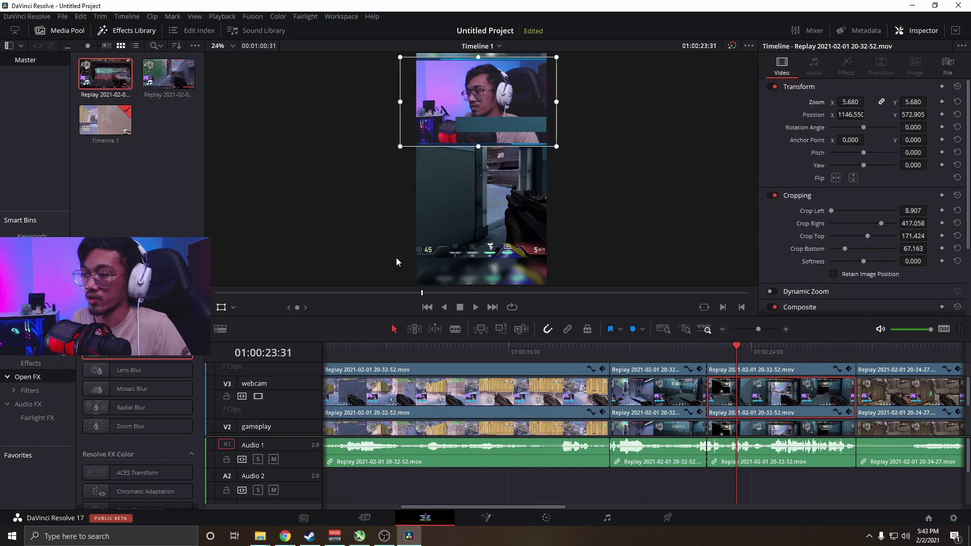
scroll(234, 381, "up", 2)
- Move the webcam track above the killfeed track and select the killfeed clip to inspect it
left_click(232, 413)
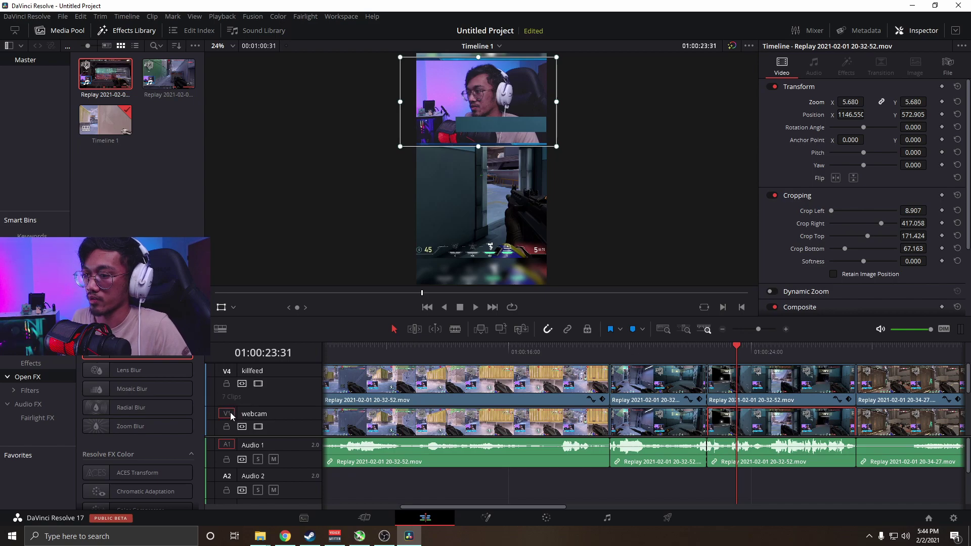
right_click(229, 412)
left_click(265, 454)
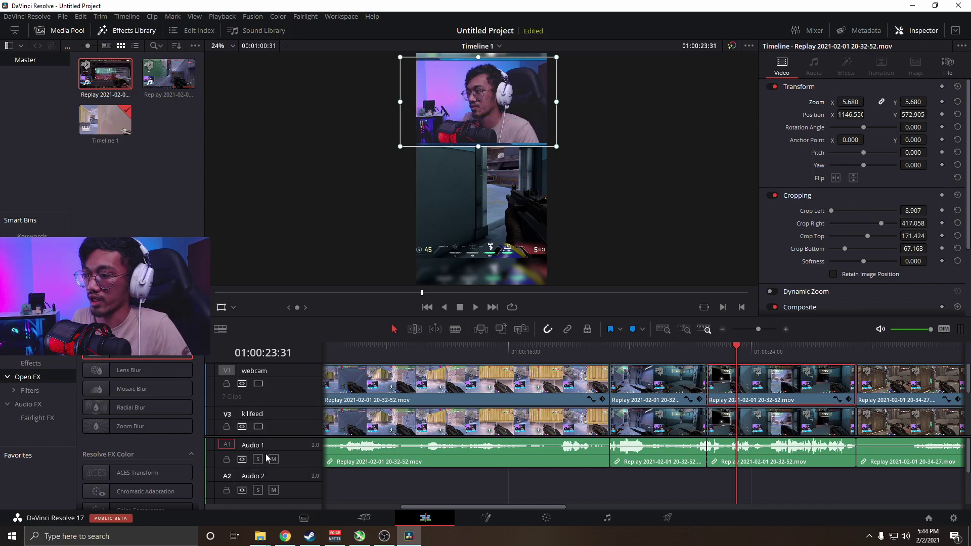
left_click(756, 411)
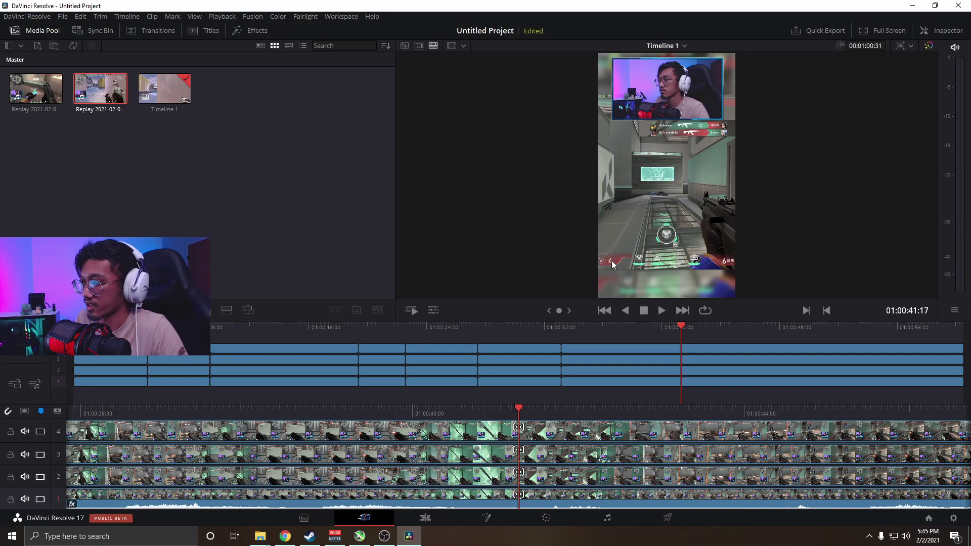
- Play back the stacked vertical layout briefly, then switch to the Edit page
left_click(653, 324)
key("space")
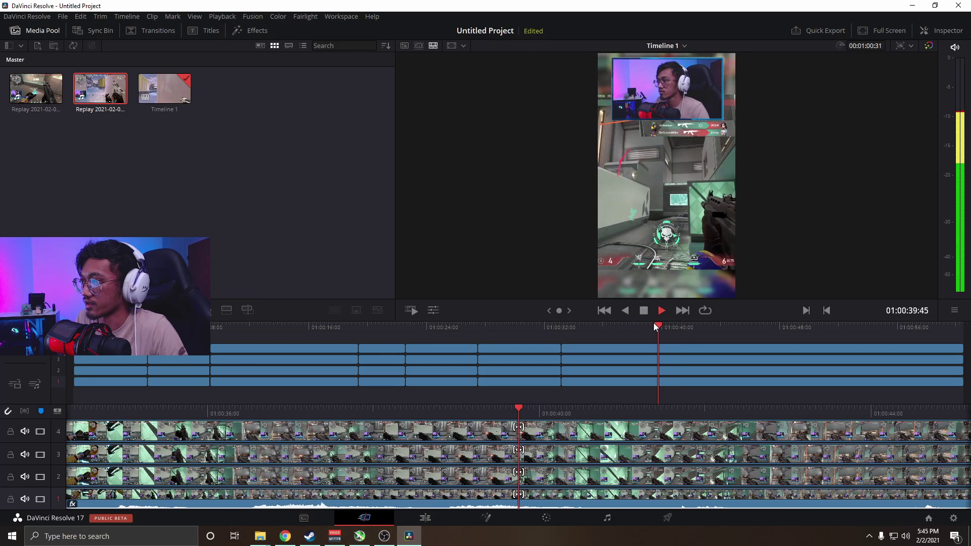
key("space")
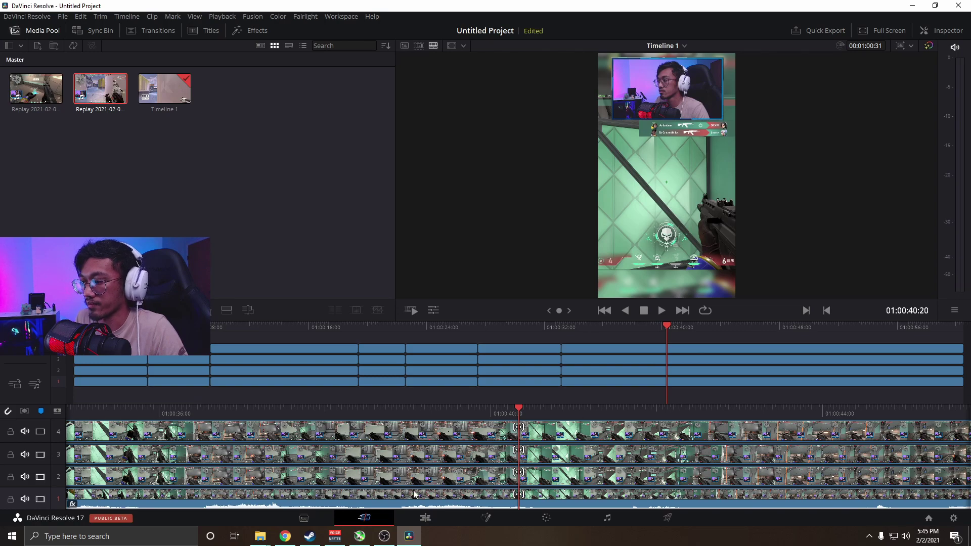
left_click(424, 517)
scroll(593, 398, "up", 1)
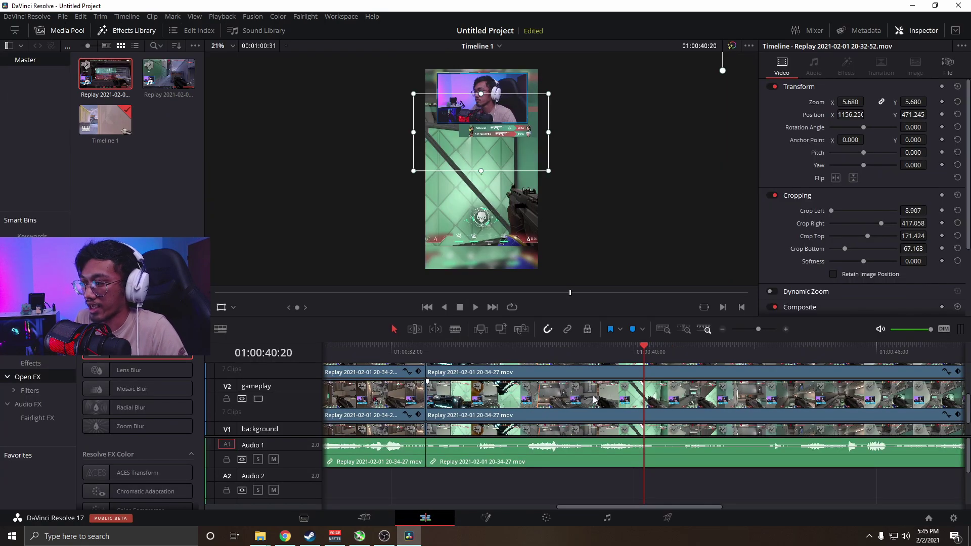
- Undo a stray zoom change and split all tracks at about 01:00:40
left_click_drag(842, 102, 849, 101)
key("ctrl+z")
left_click(459, 347)
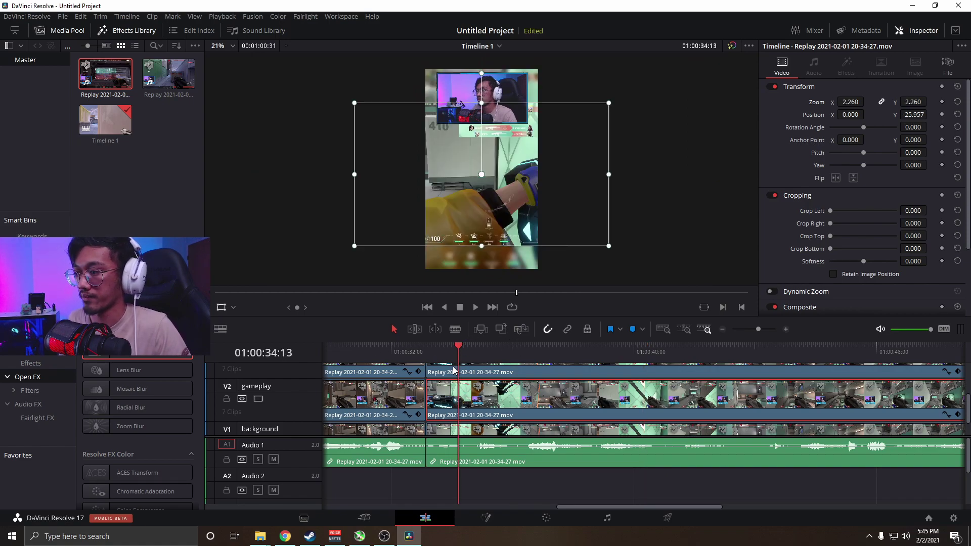
left_click(650, 346)
left_click(662, 353)
left_click(651, 351)
key("shift+3")
key("ctrl+b")
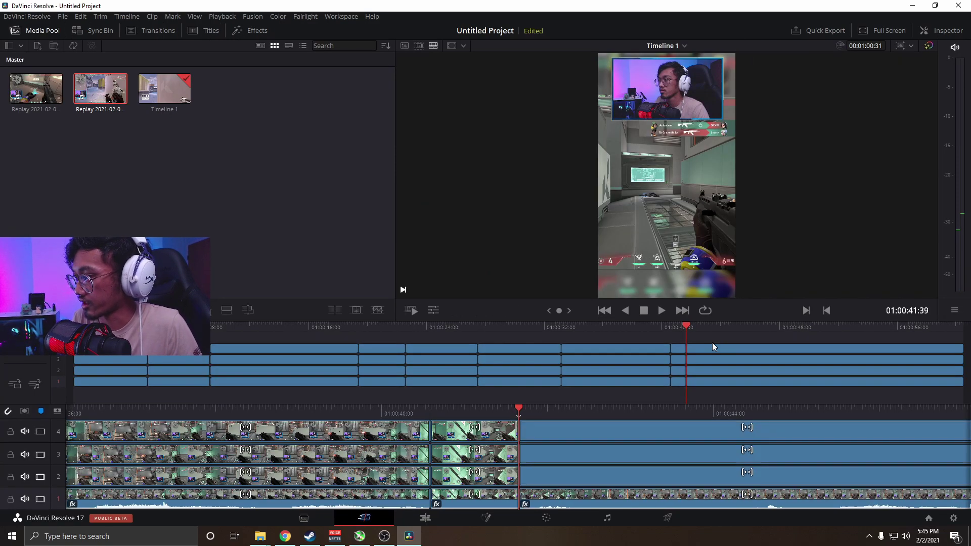
- Split the V2 gameplay clip again where the section ends and select the short piece between cuts
left_click(493, 433)
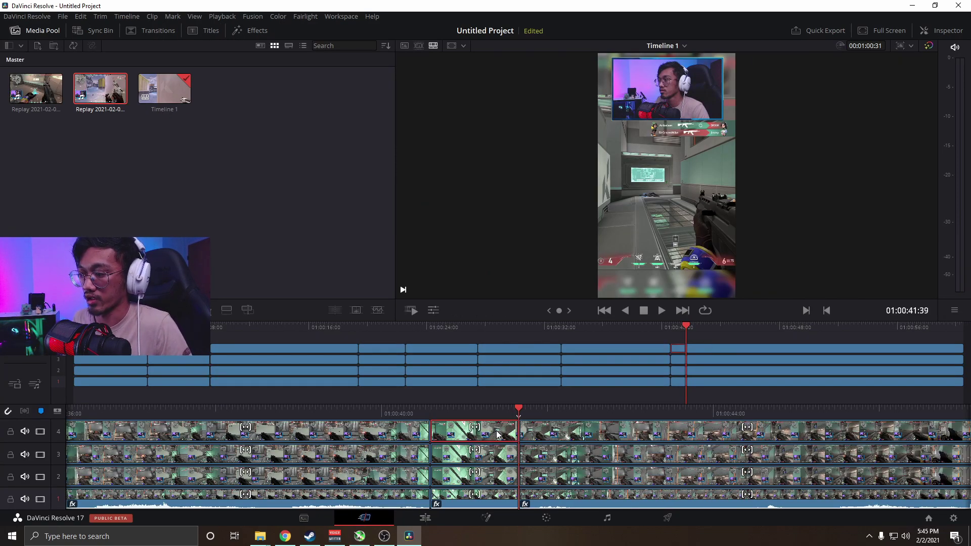
key("shift+4")
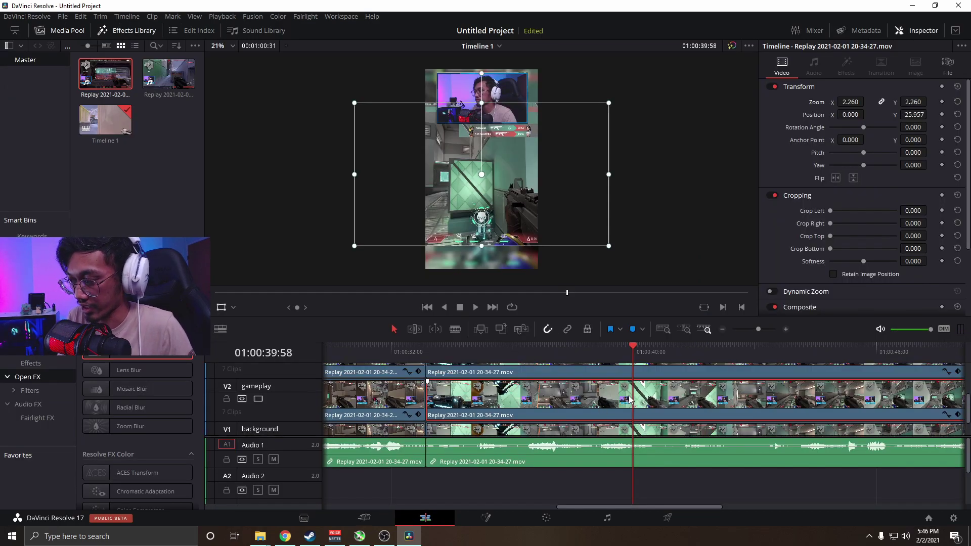
key("ctrl+b")
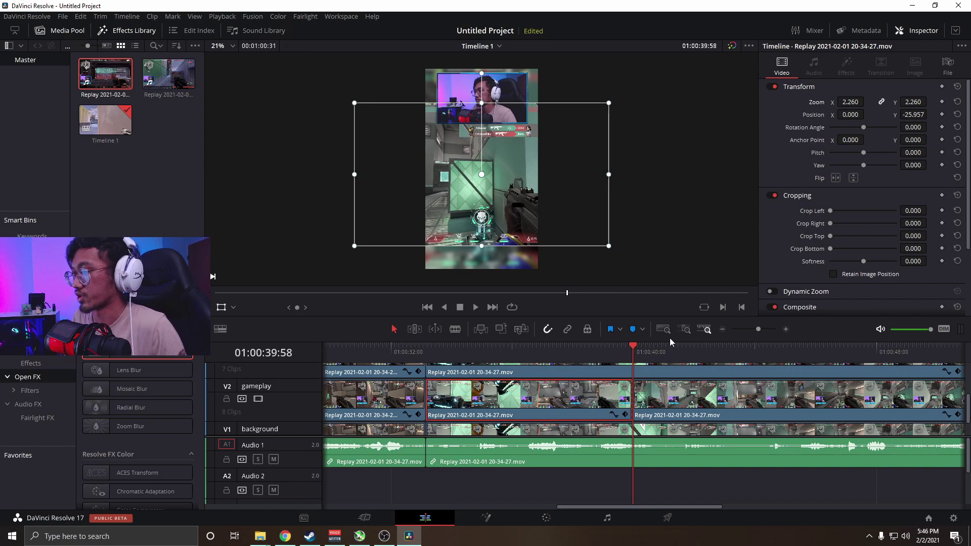
key("space")
key("space")
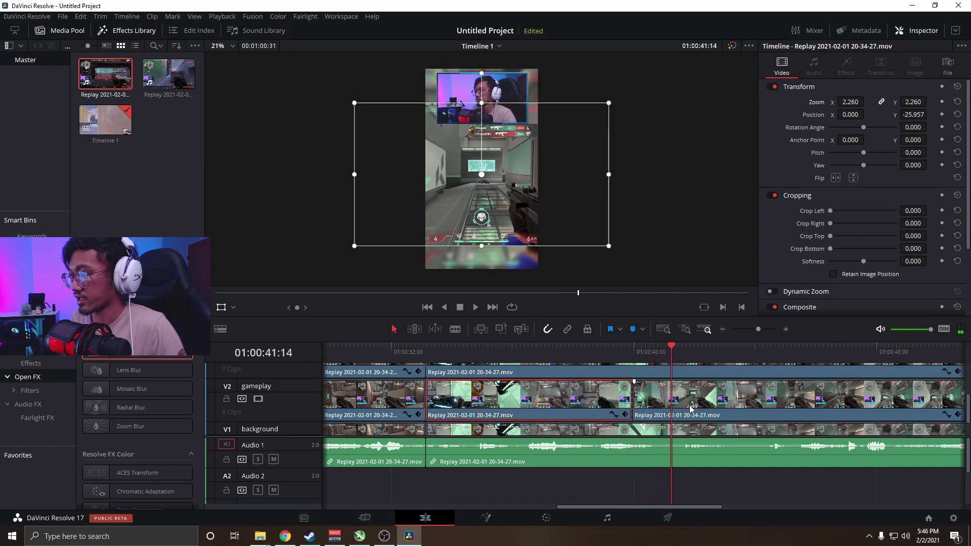
left_click(688, 410)
key("ctrl+b")
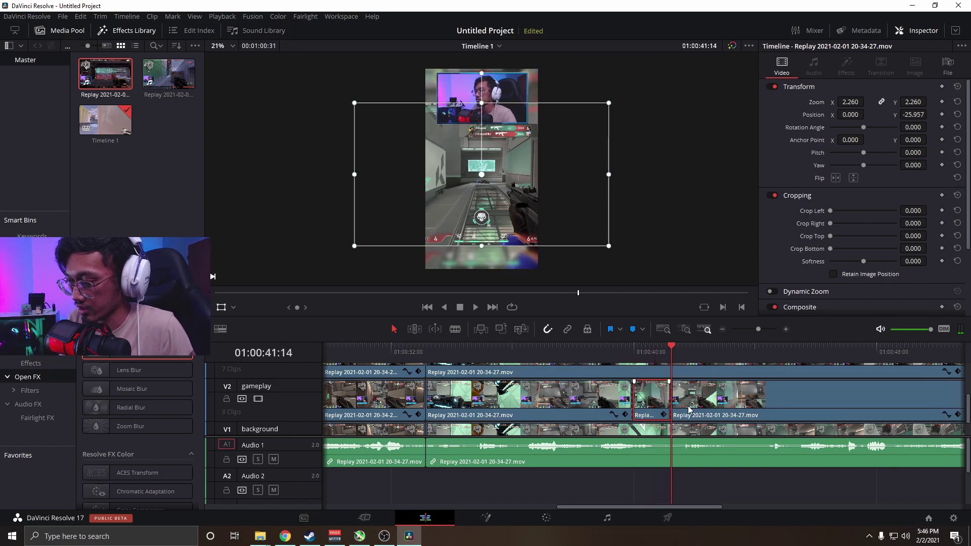
left_click(646, 351)
- Zoom the short V2 section to 7.270, crop its top by 262.010, and centre it on the kill counter
left_click_drag(850, 102, 871, 102)
left_click_drag(466, 217, 527, 143)
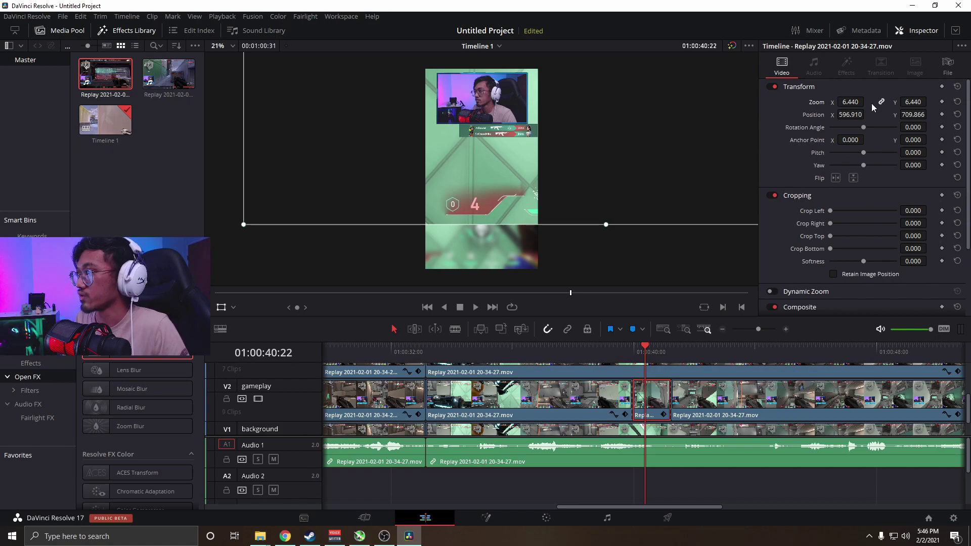
left_click_drag(528, 173, 533, 179)
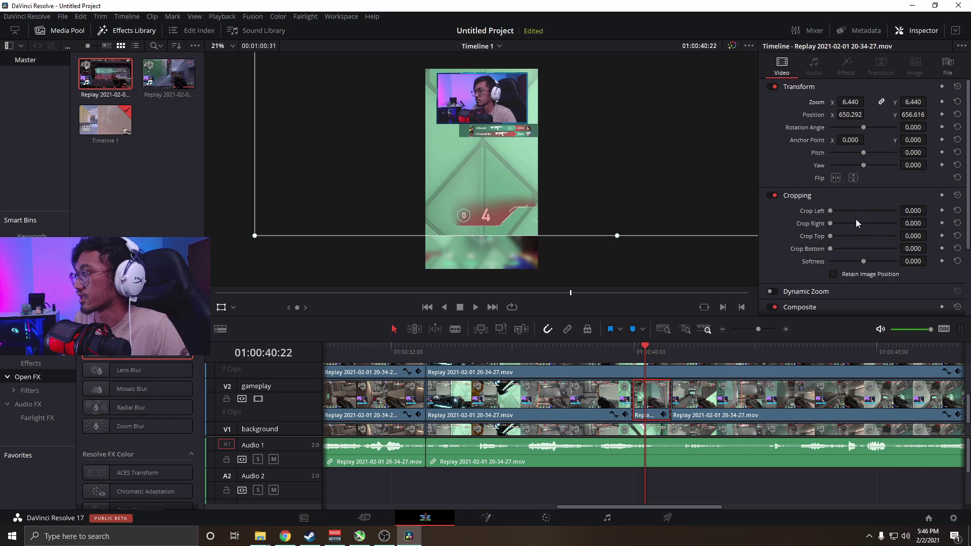
left_click_drag(829, 236, 887, 235)
left_click_drag(860, 103, 901, 103)
left_click_drag(477, 234, 484, 212)
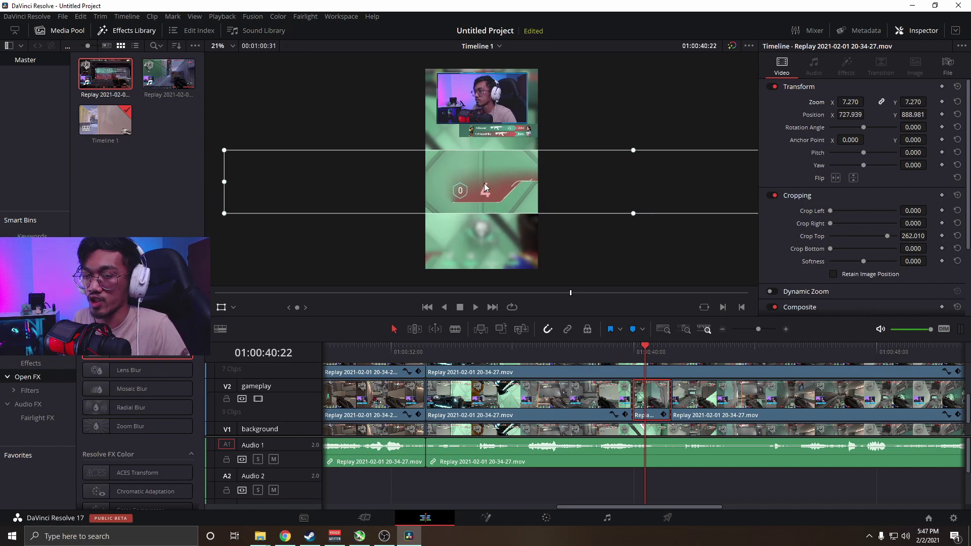
- Play back the punch-in from just before it to check the result
left_click(593, 348)
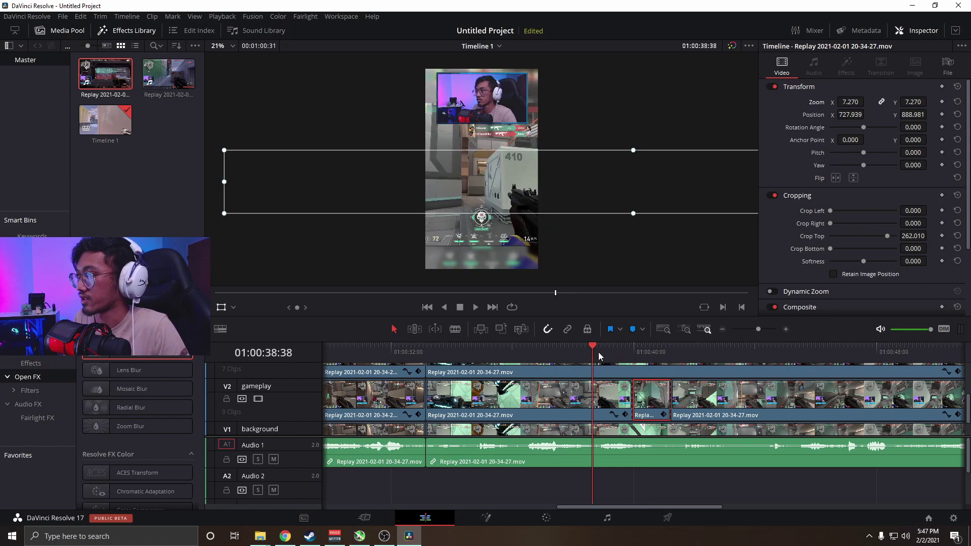
key("space")
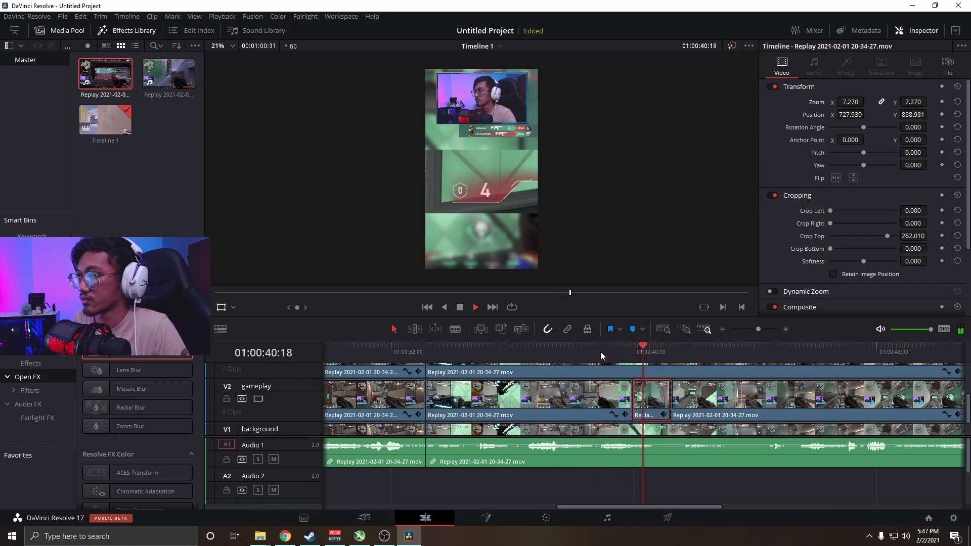
key("space")
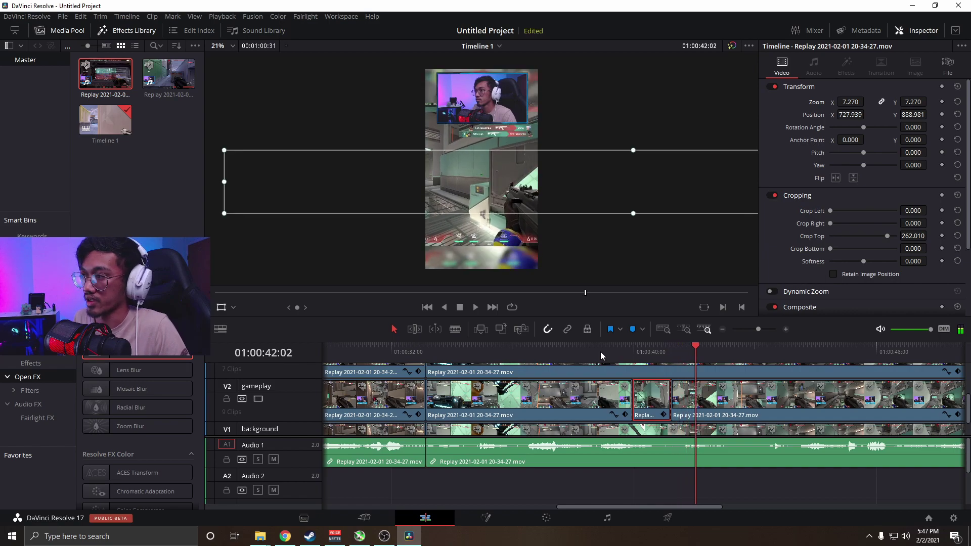
key("space")
left_click(511, 346)
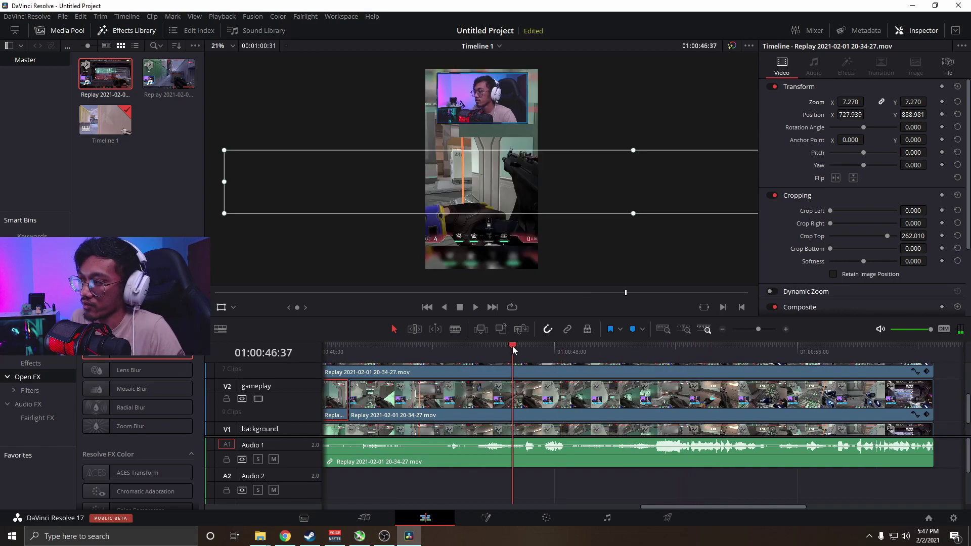
key("space")
key("space")
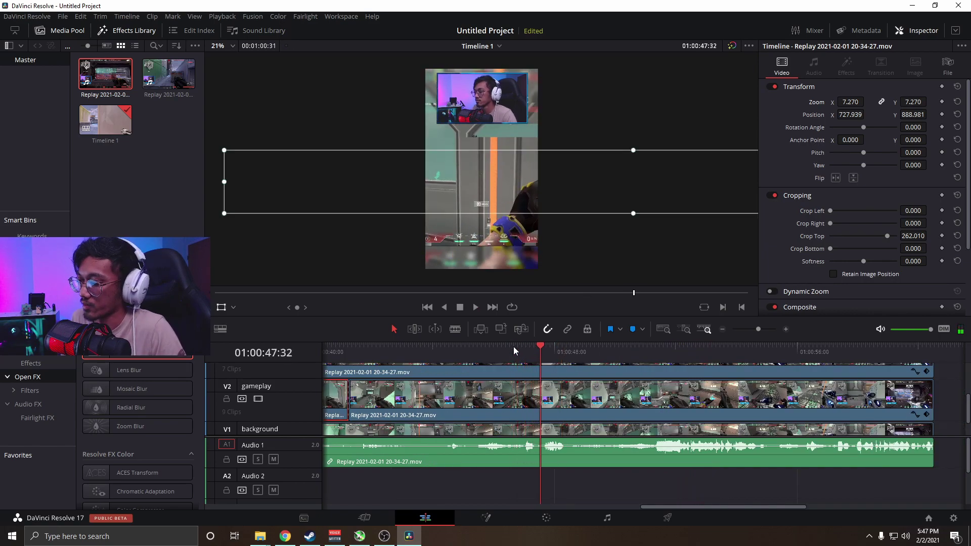
- Park the playhead near 01:00:46 and select the short webcam clip there
left_click(508, 346)
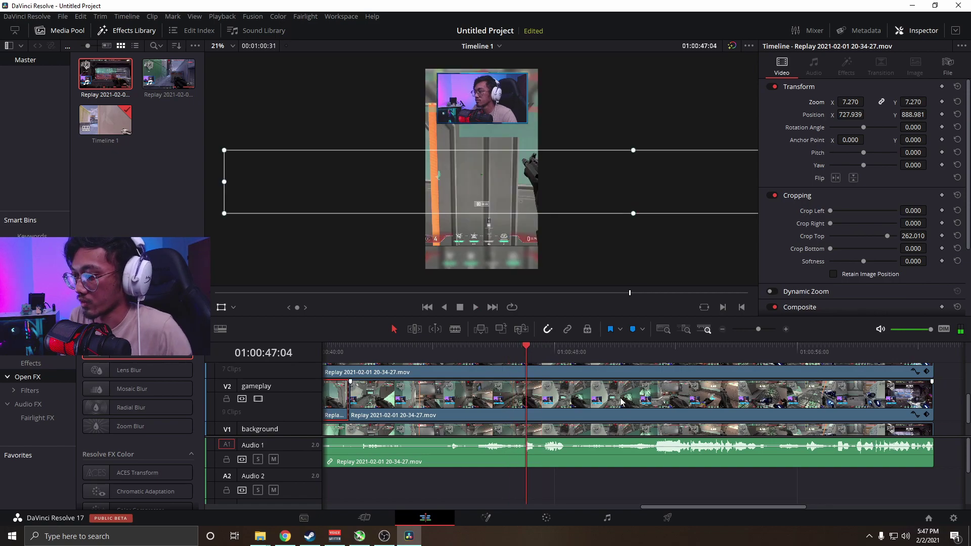
key("Left")
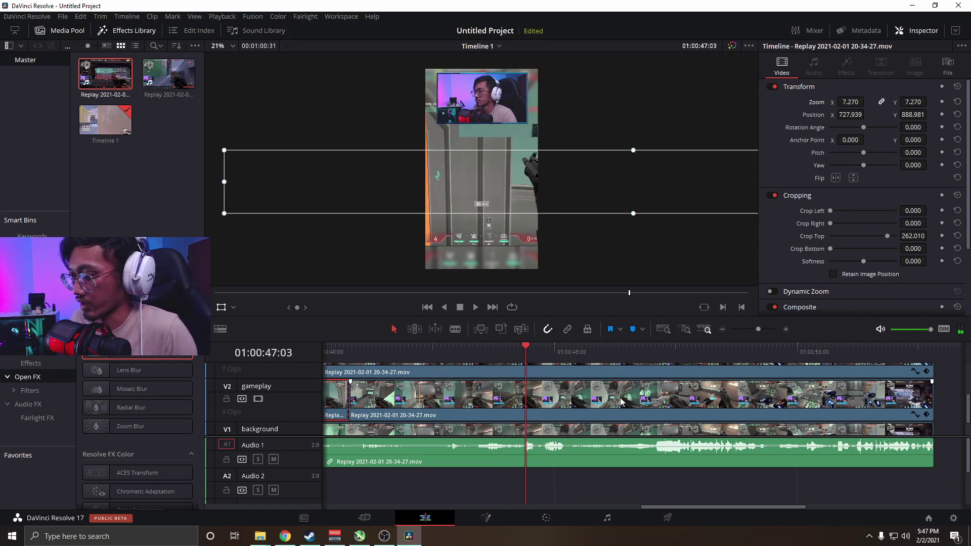
scroll(522, 384, "up", 3)
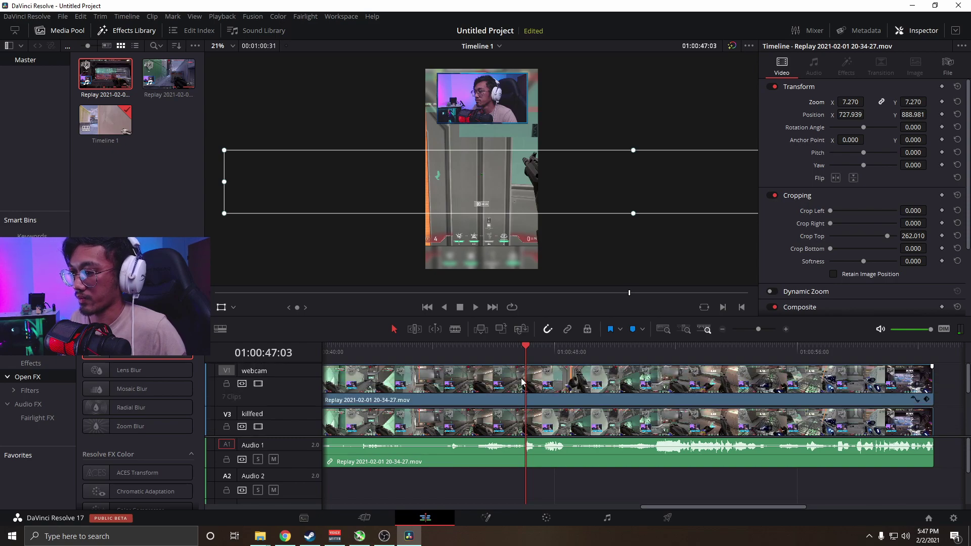
left_click(539, 380)
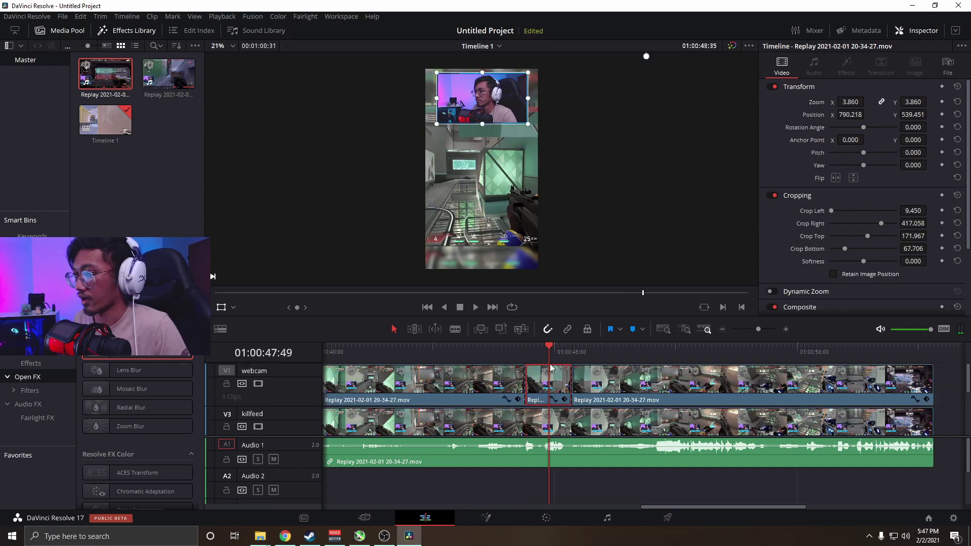
- Zoom the webcam clip to 6.690, shift it to X 1353 to frame the face, and review playback
left_click_drag(850, 102, 968, 103)
left_click_drag(371, 135, 489, 145)
left_click(499, 350)
key("space")
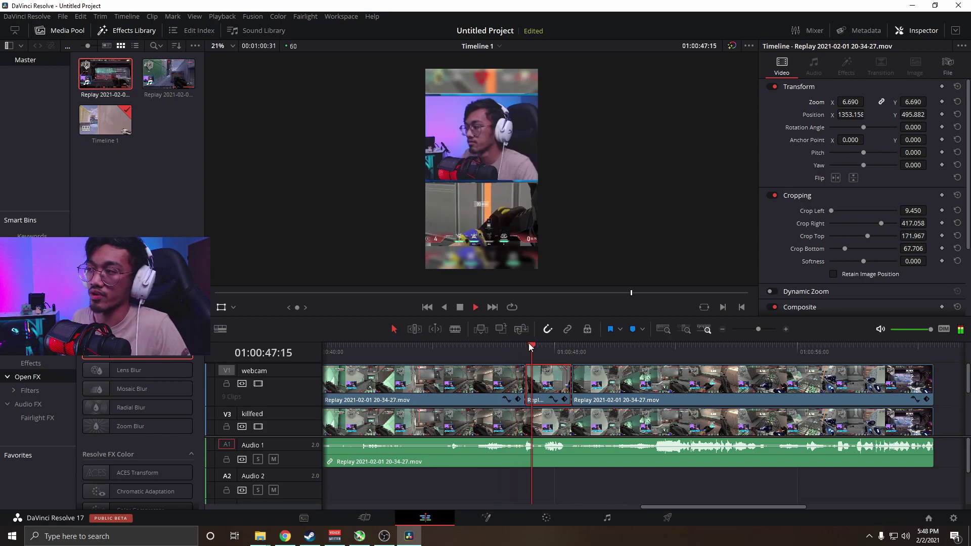